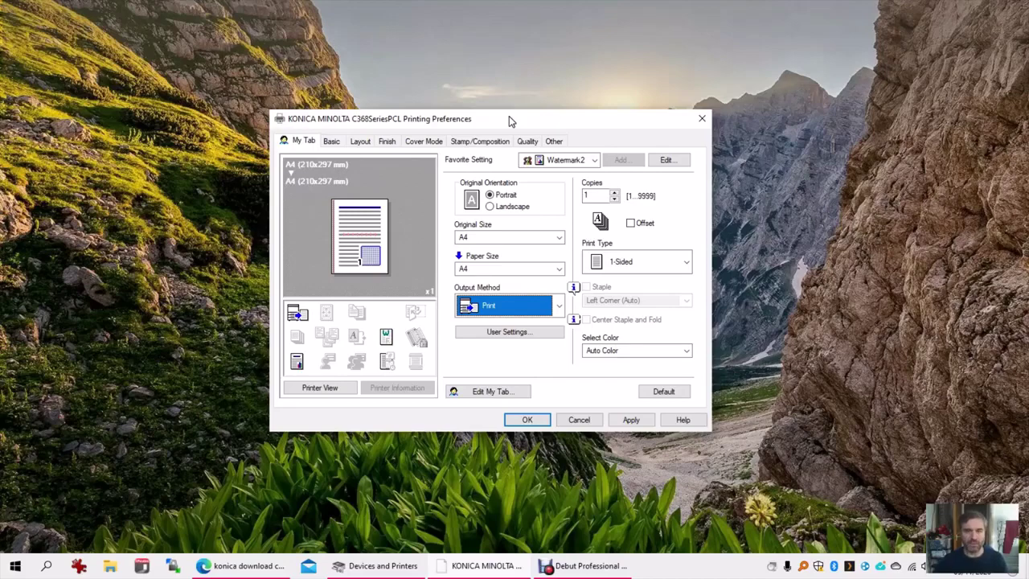
drag(509, 120, 517, 125)
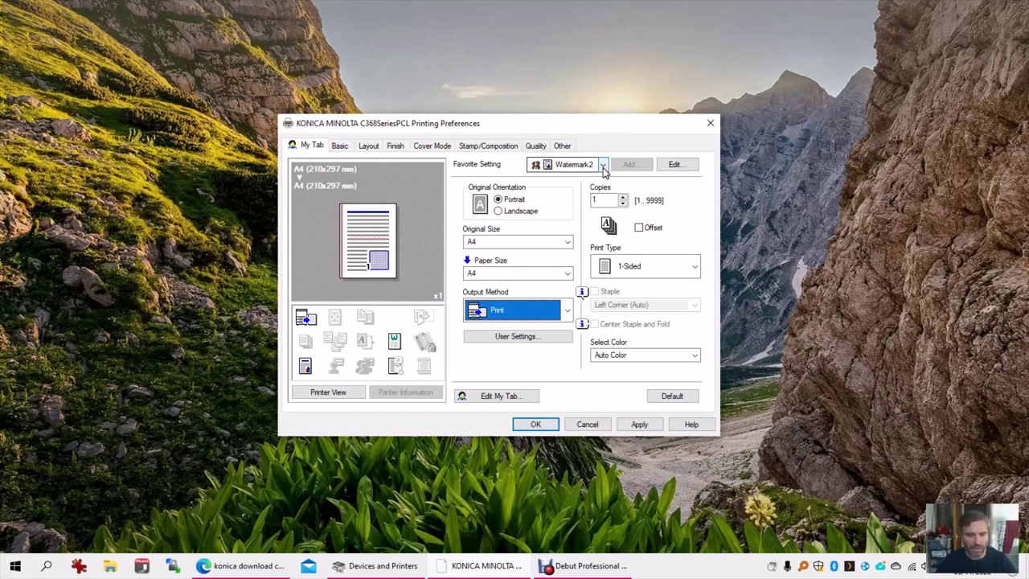
drag(573, 128, 569, 129)
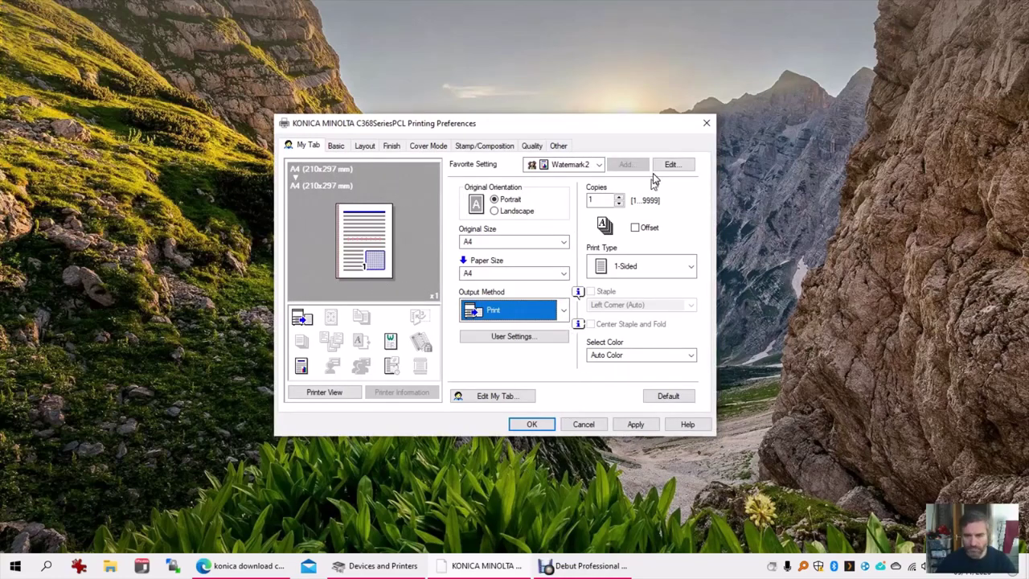
Switch to the Edge browser and open the konicaminolta.co.uk Download Centre from the "konica download center" search results
click(271, 565)
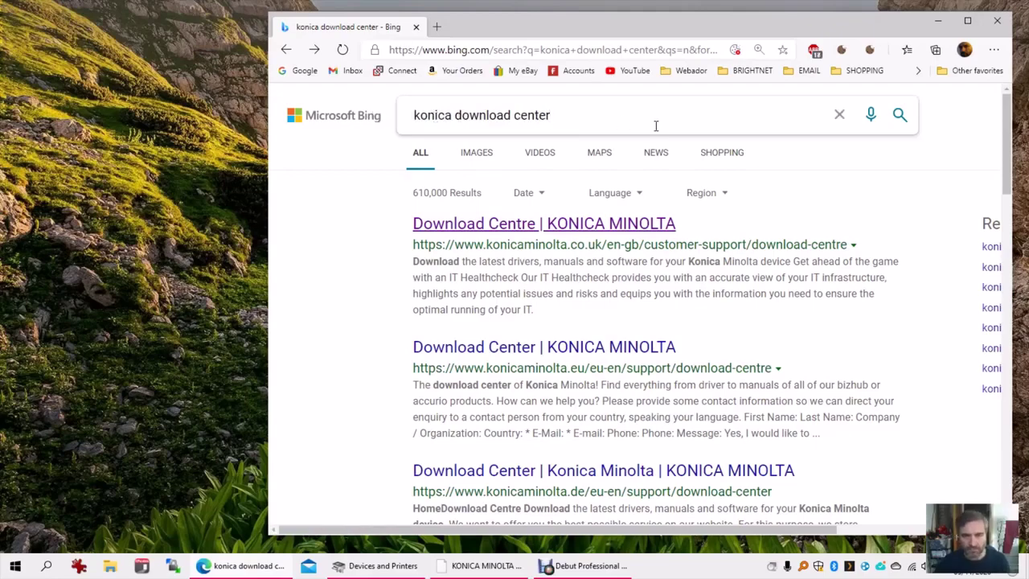
click(589, 117)
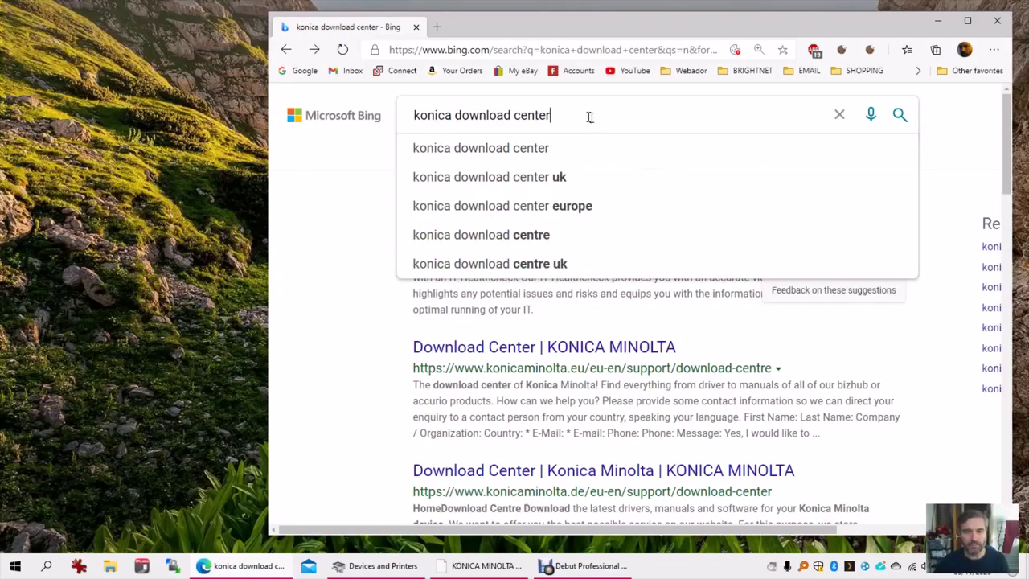
drag(589, 116, 392, 111)
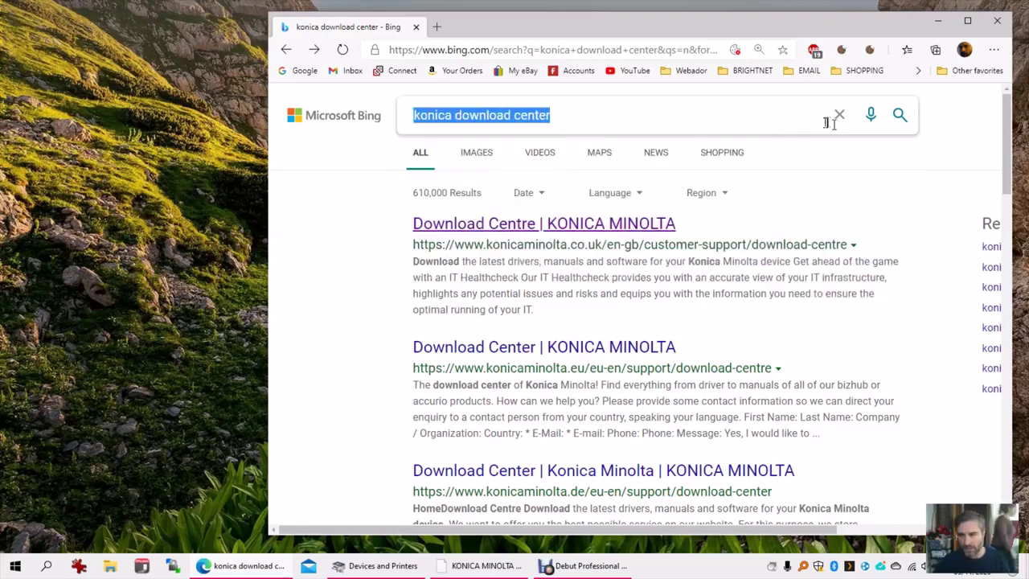
click(894, 125)
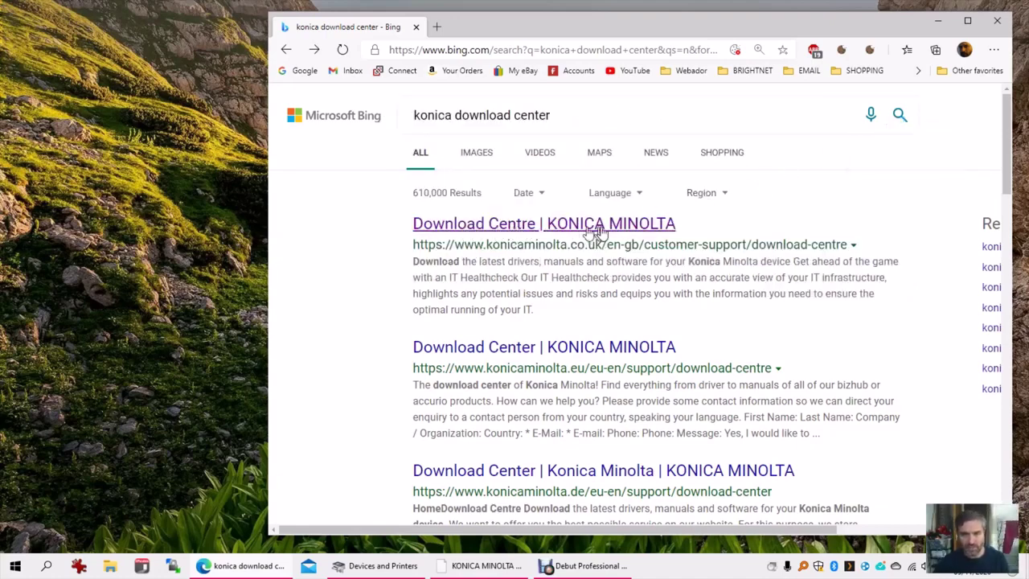
click(508, 228)
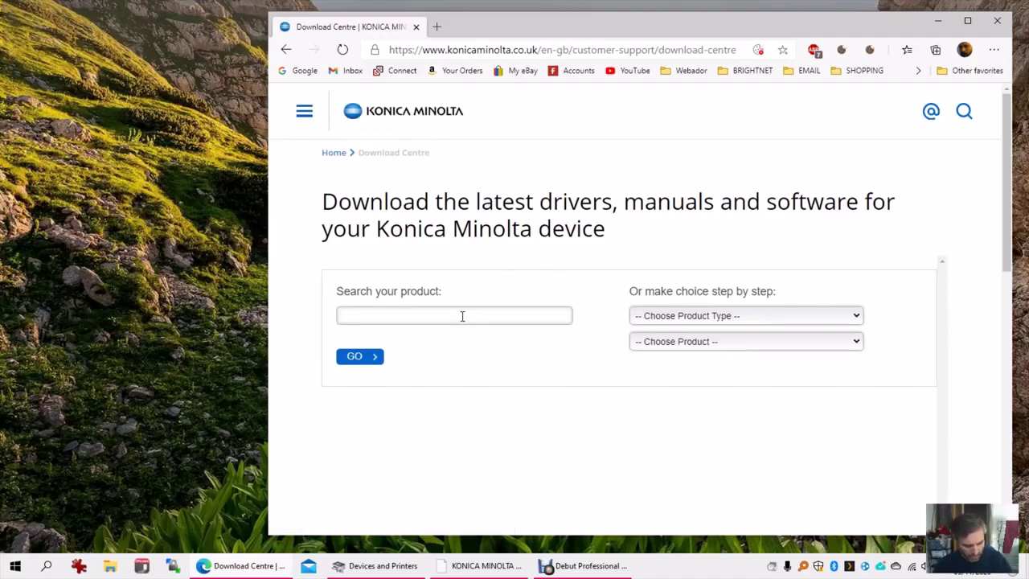
Search the Download Centre for "c258" and choose the bizhub C258 as the product
click(462, 316)
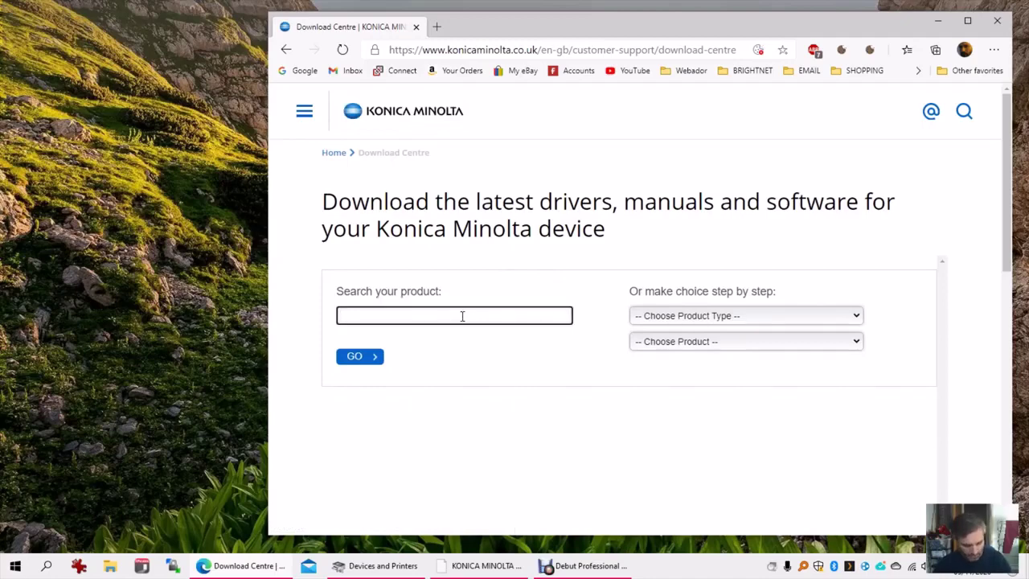
text(c258)
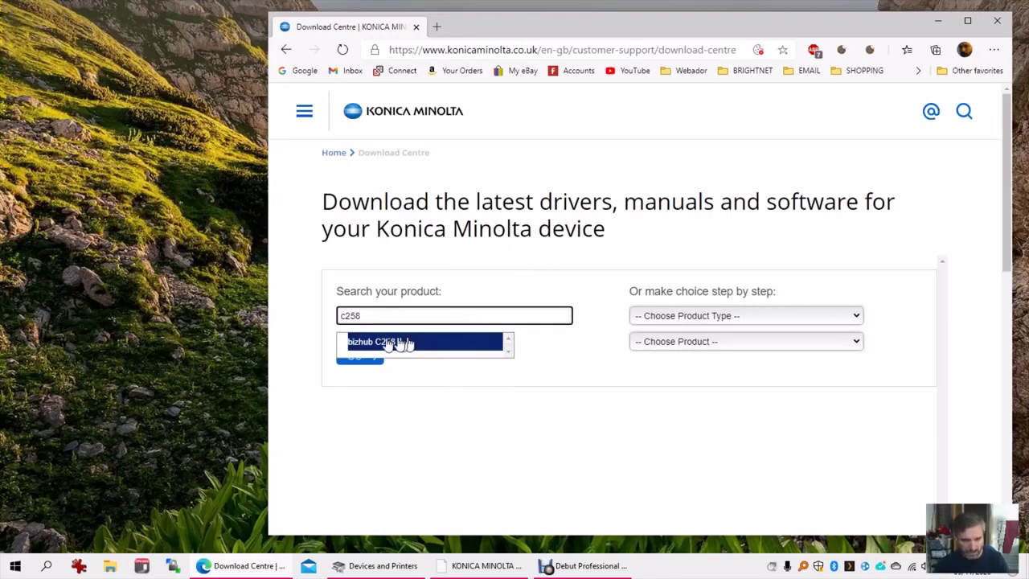
click(400, 343)
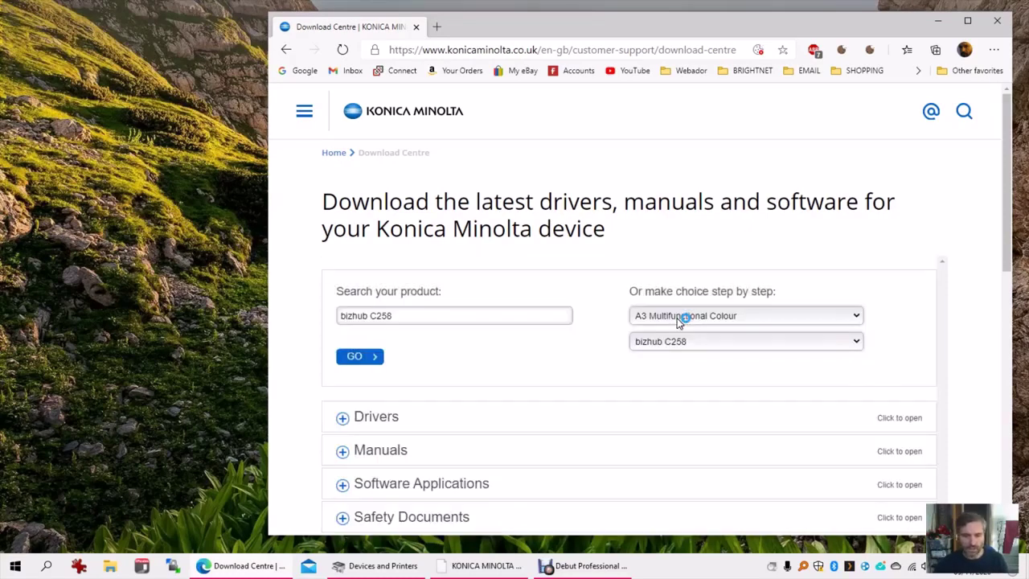
Expand the bizhub C258 drivers and find version 4.1.4.0 of the Automatic Driver Installer
scroll(681, 320, down, 1)
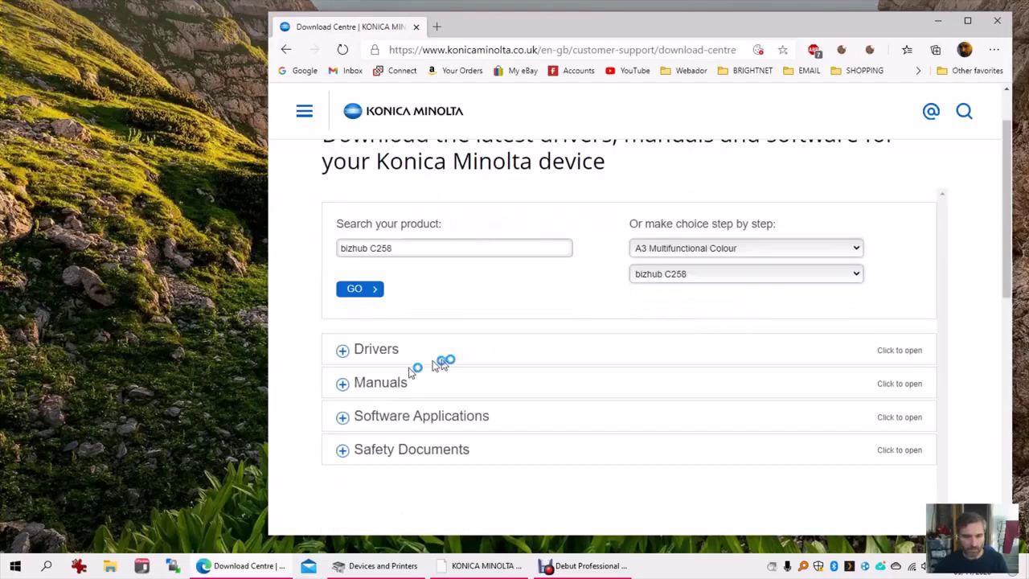
click(343, 352)
scroll(563, 342, down, 2)
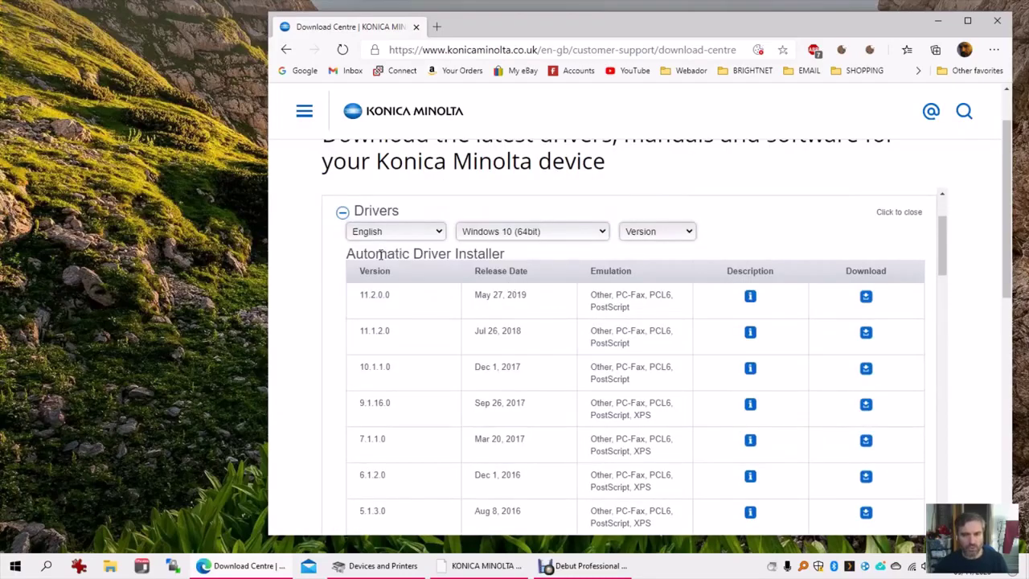
drag(381, 255, 513, 262)
scroll(550, 274, down, 2)
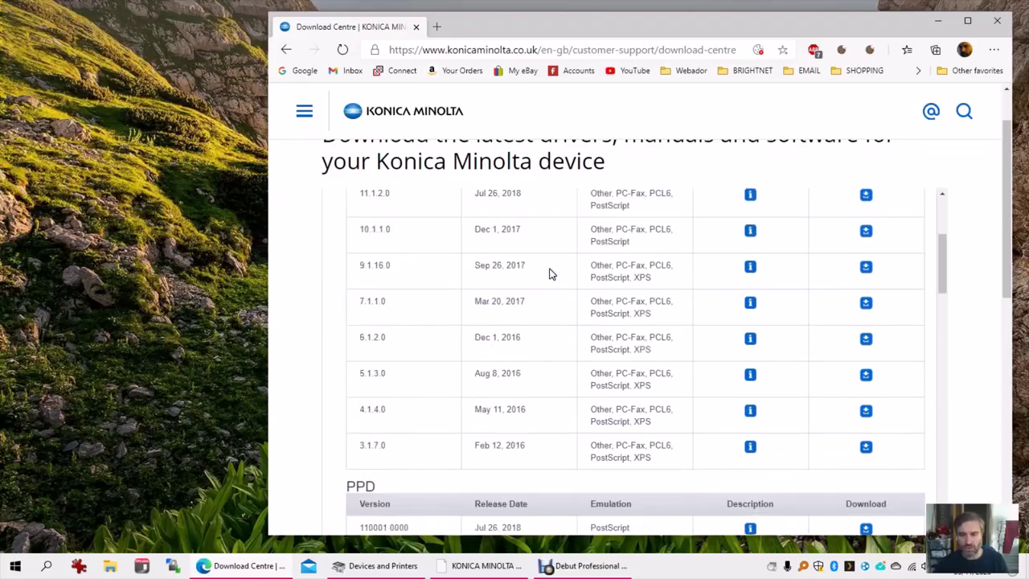
drag(375, 407, 357, 411)
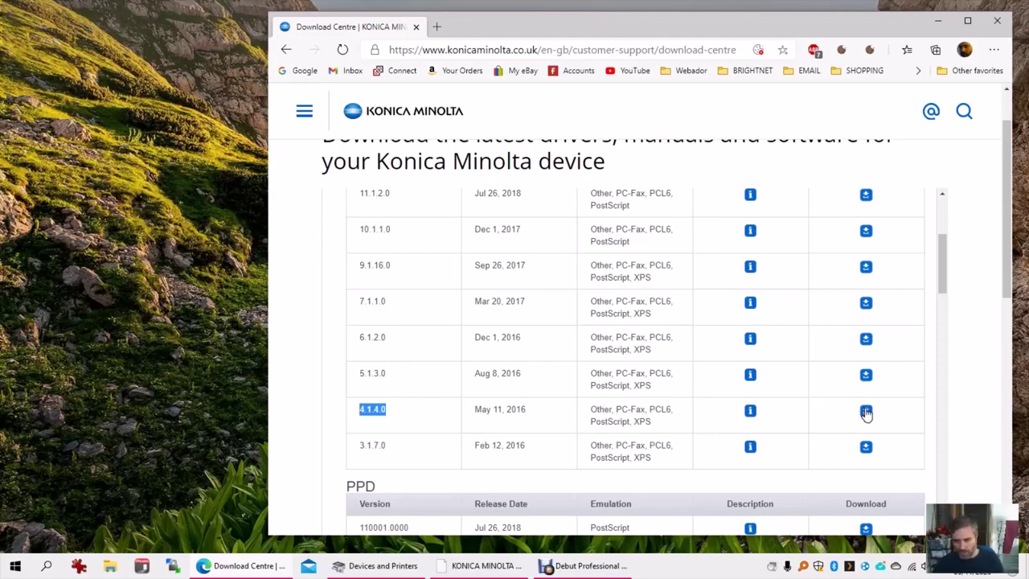
Put the browser away, close the open printing preferences and reopen them for the KONICA MINOLTA C368SeriesPCL from Devices and Printers
click(938, 21)
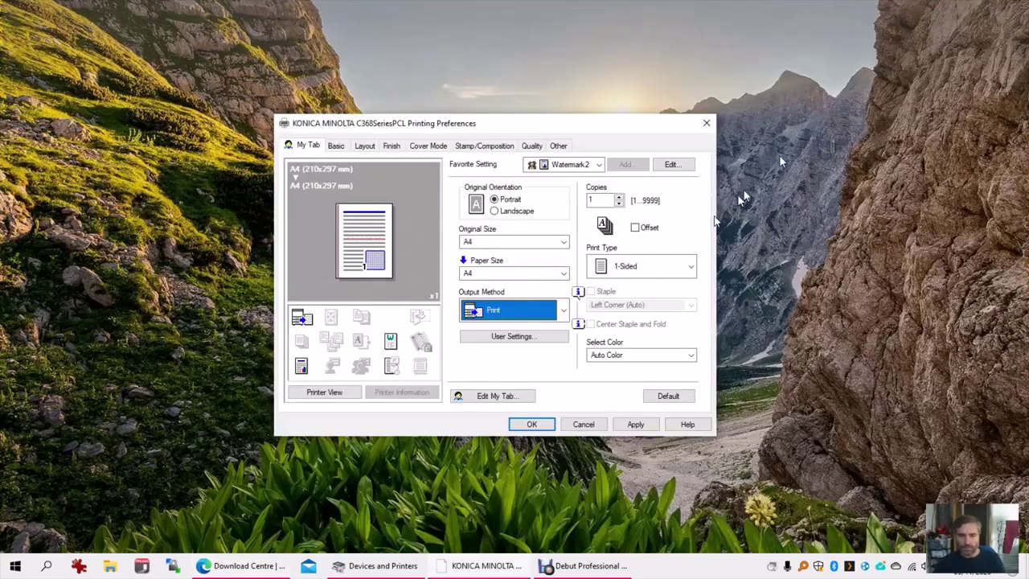
click(706, 123)
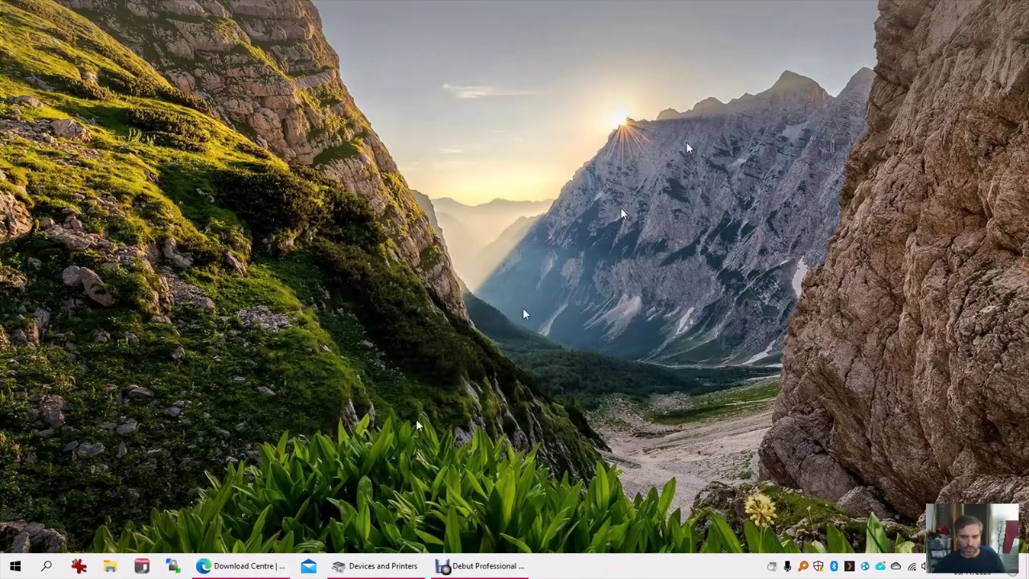
click(398, 565)
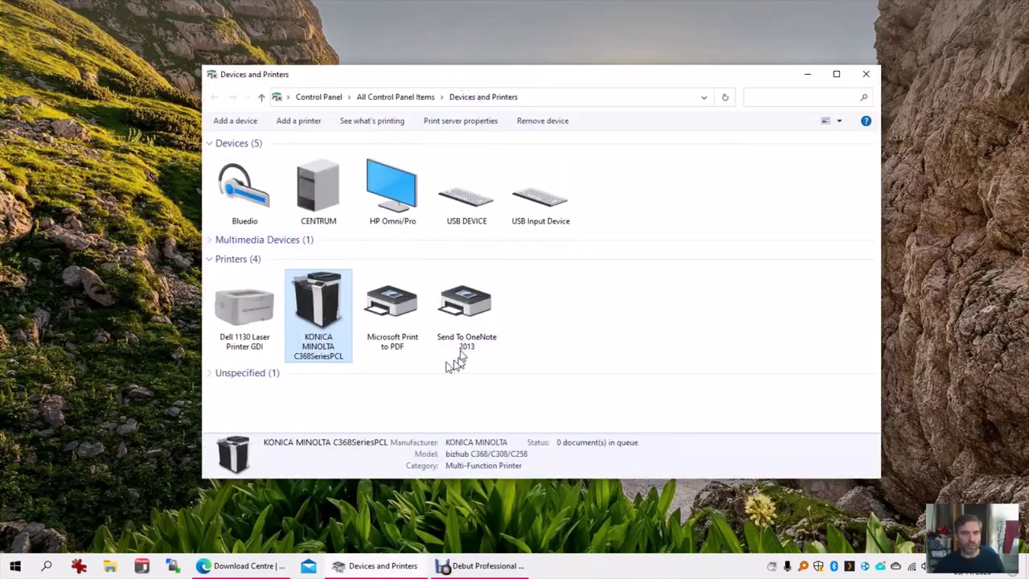
right_click(329, 301)
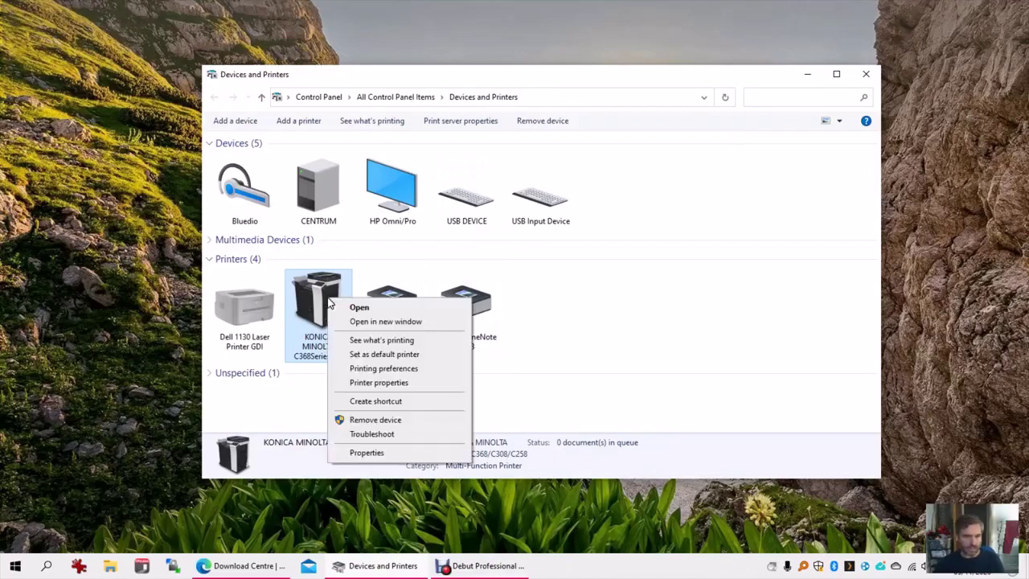
click(381, 370)
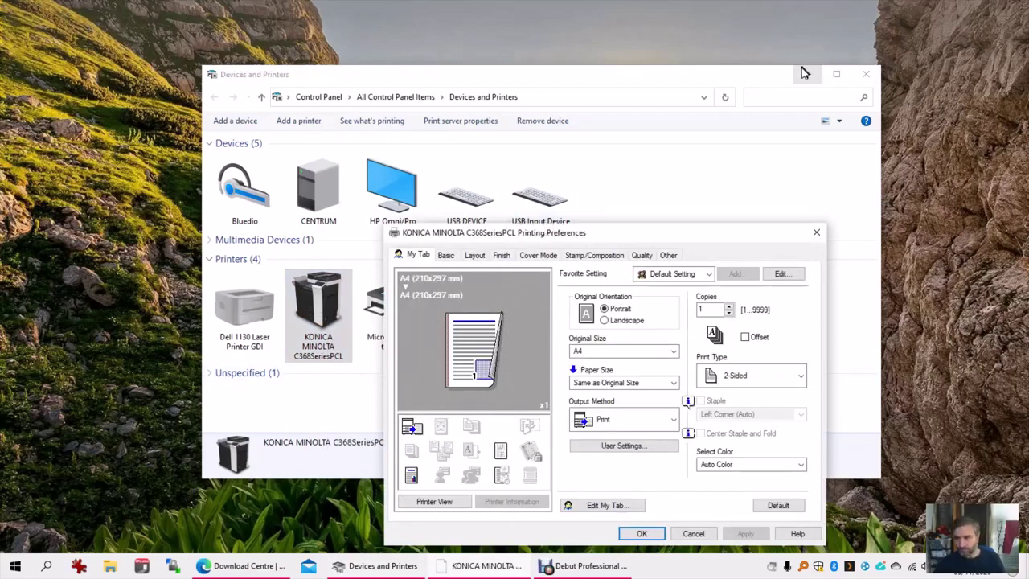
click(887, 72)
drag(549, 132, 530, 120)
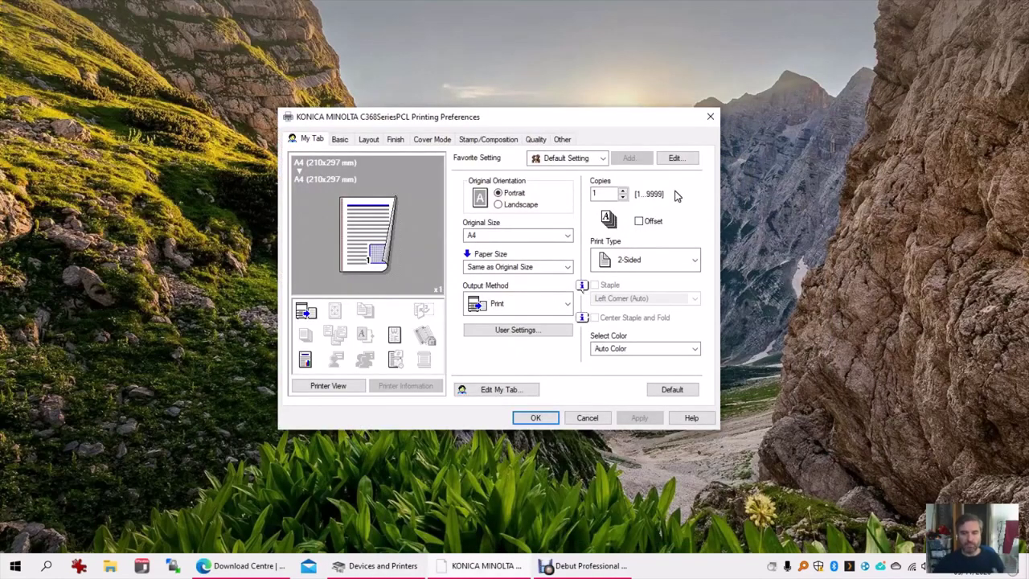
Review the available favorite settings in the printing preferences without choosing a different one
click(603, 158)
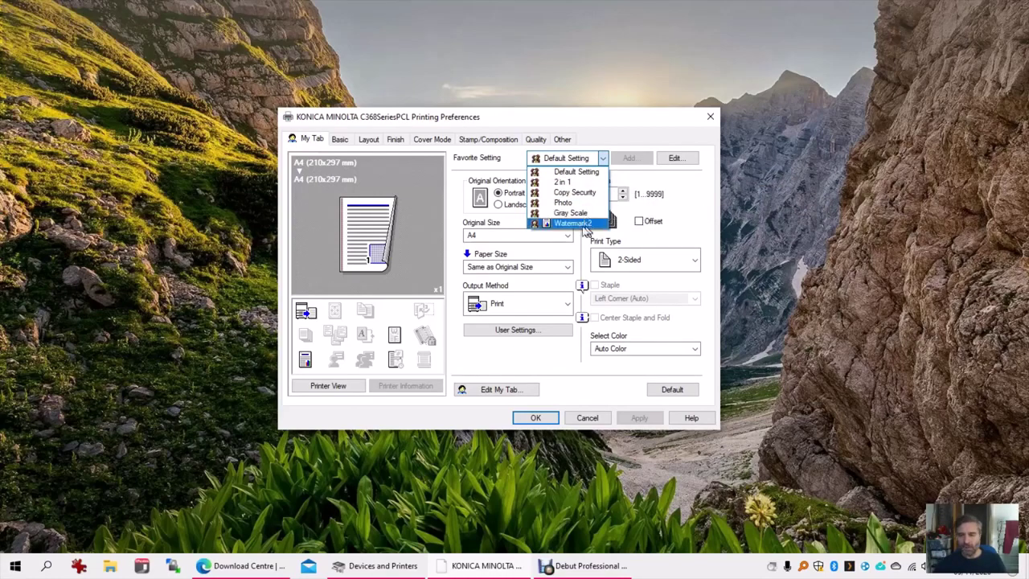
click(575, 161)
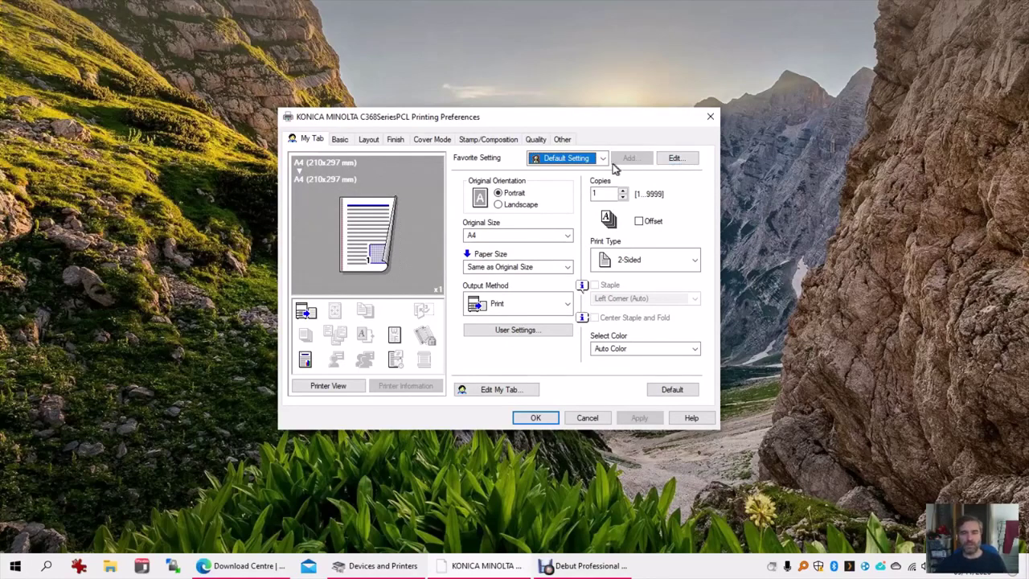
drag(551, 120, 546, 119)
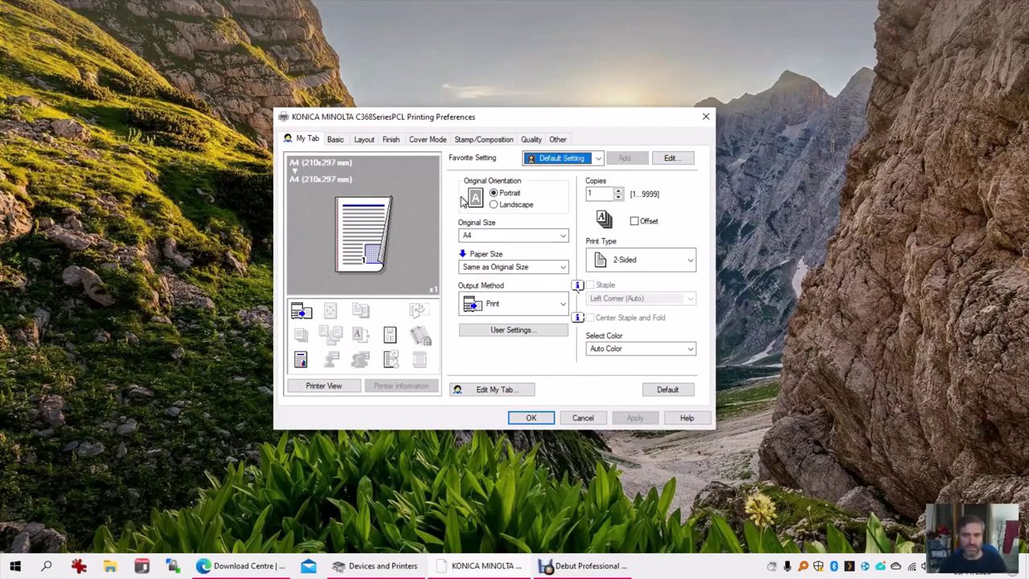
Set the paper size to A4 and the print type to 1-Sided
click(508, 268)
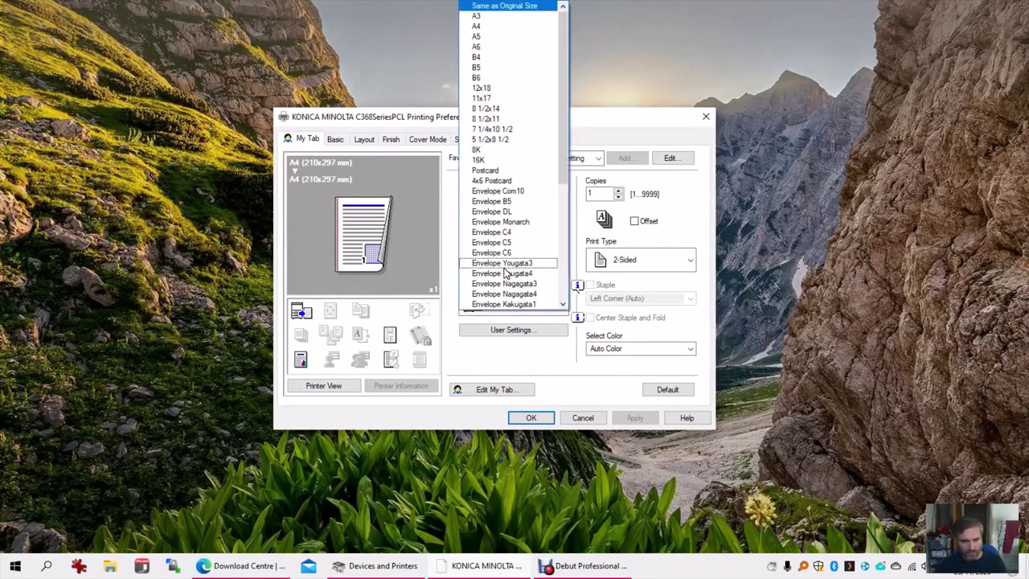
click(489, 26)
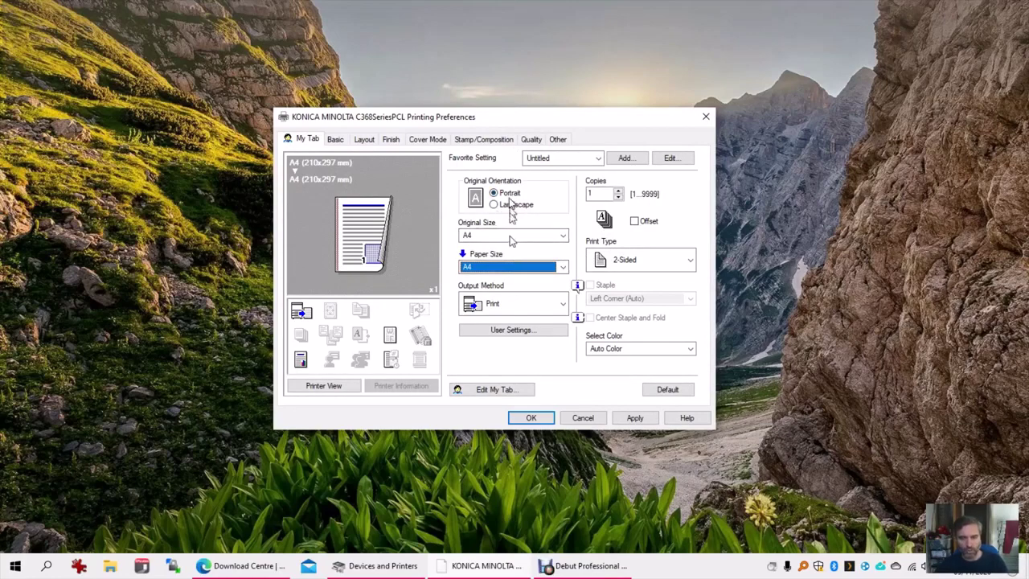
click(629, 261)
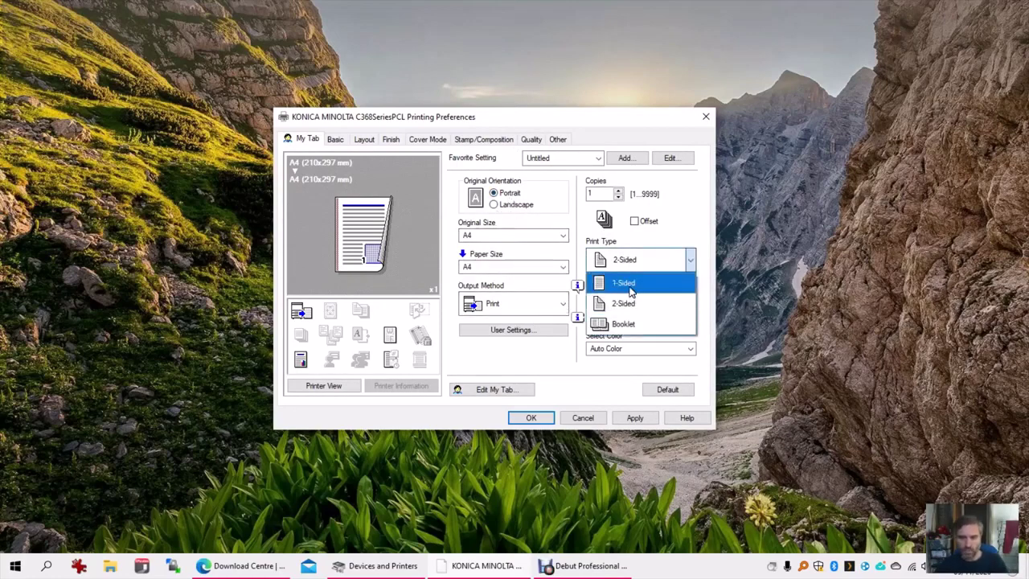
click(626, 283)
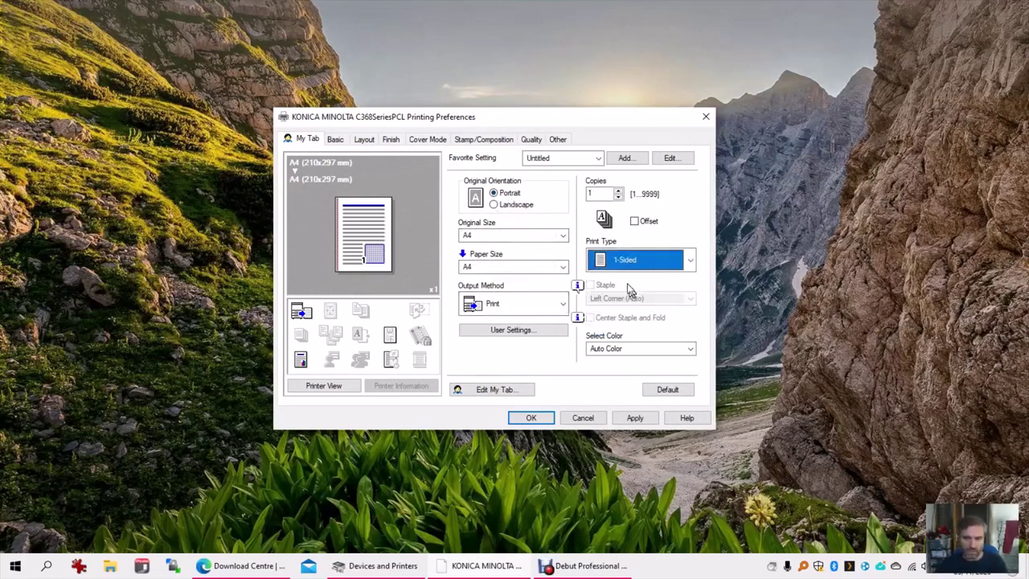
Look through the Basic, Layout, Finish, Cover Mode, Stamp/Composition, Quality and Other settings, returning to My Tab
click(337, 140)
click(364, 139)
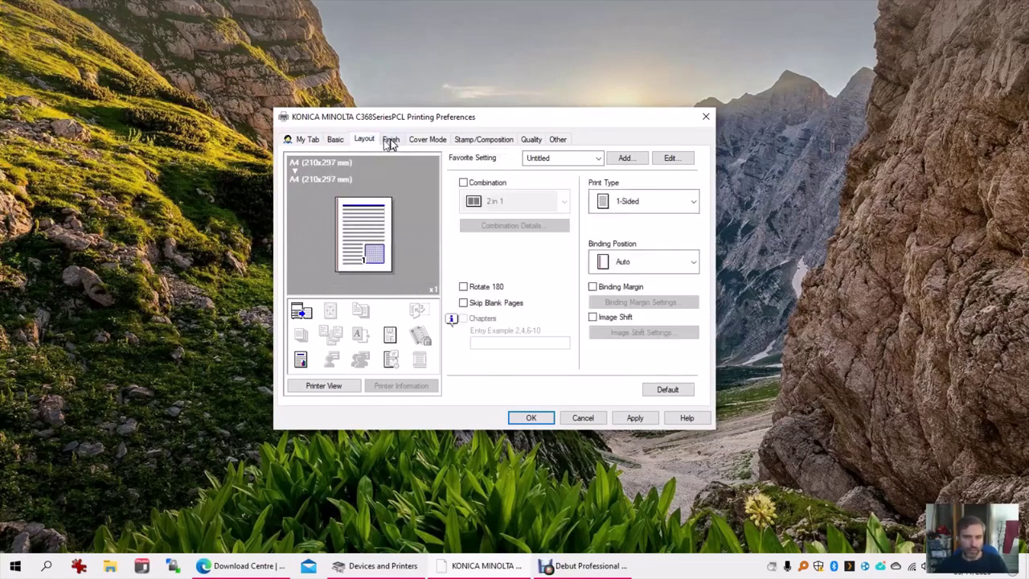
click(391, 139)
click(427, 140)
click(484, 139)
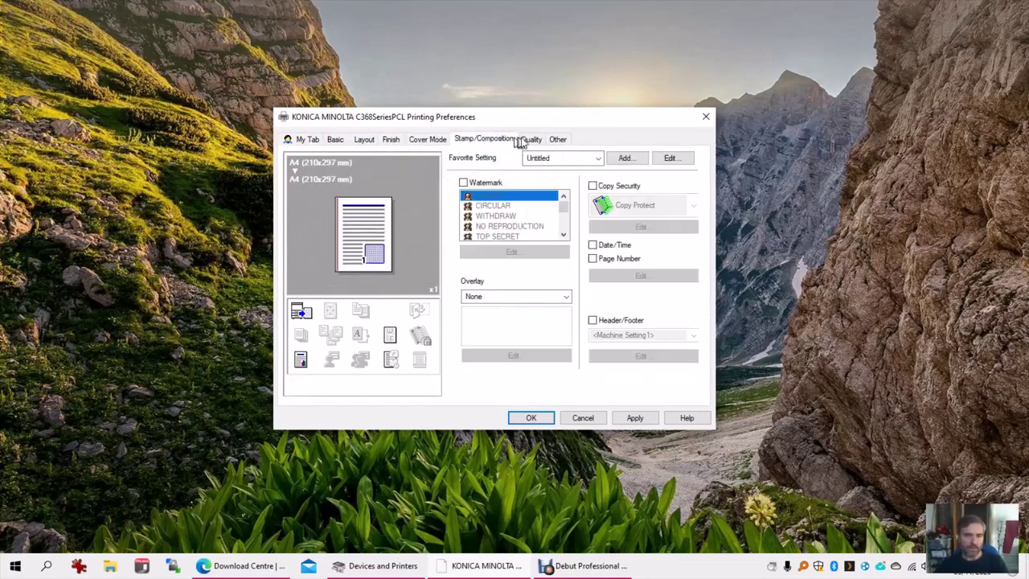
click(531, 139)
click(557, 139)
click(287, 141)
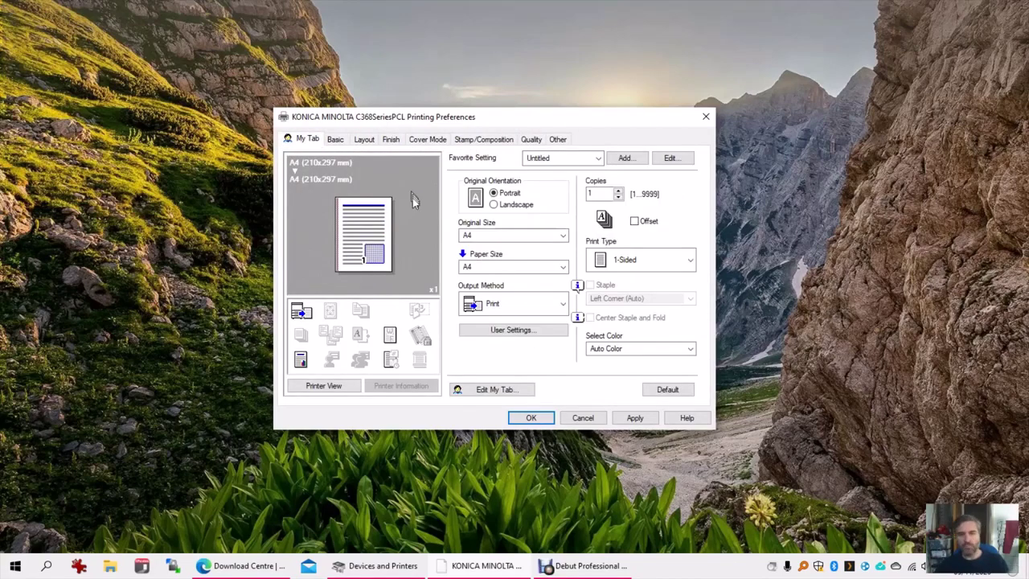
Start editing the My Tab layout and remove Output Method from its LEFT side items
click(497, 392)
drag(475, 243, 786, 158)
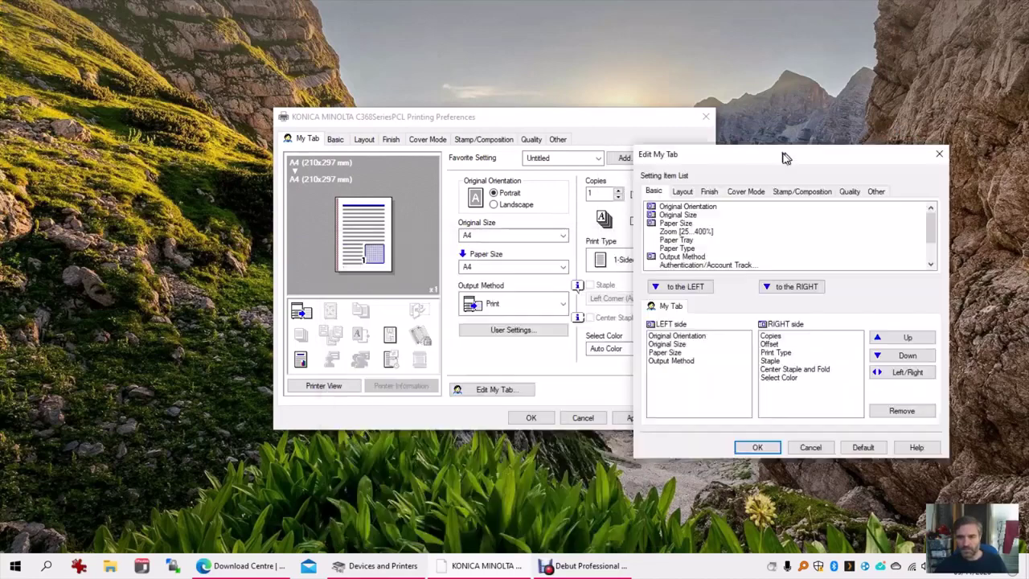
click(675, 361)
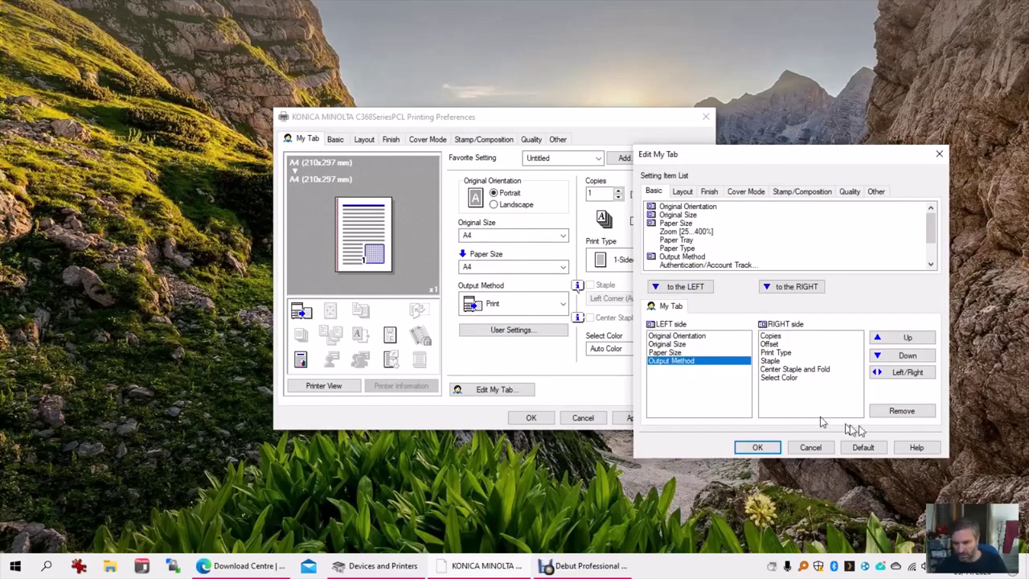
click(893, 411)
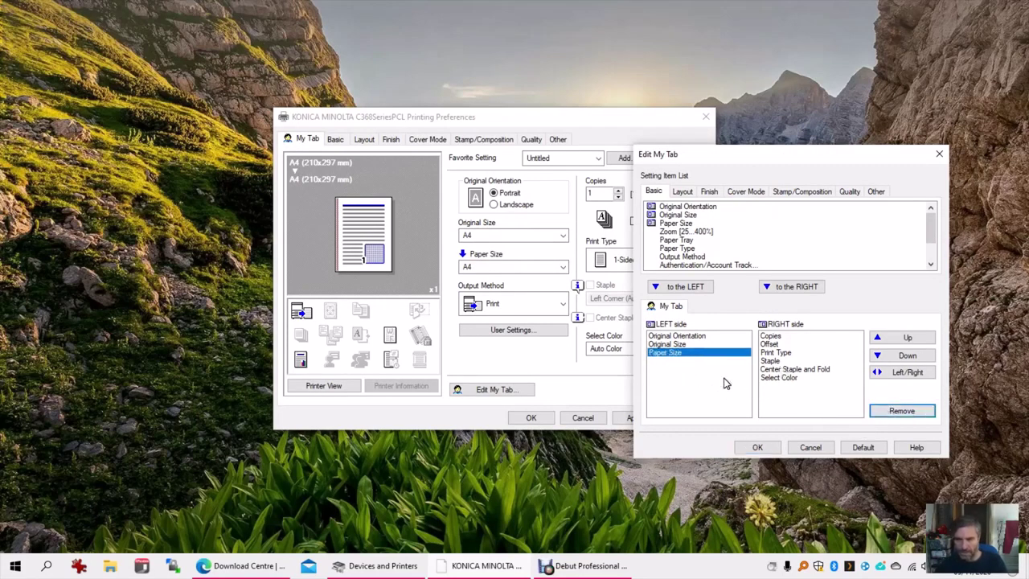
Add the Watermark item from Stamp/Composition to the LEFT side of My Tab
click(807, 193)
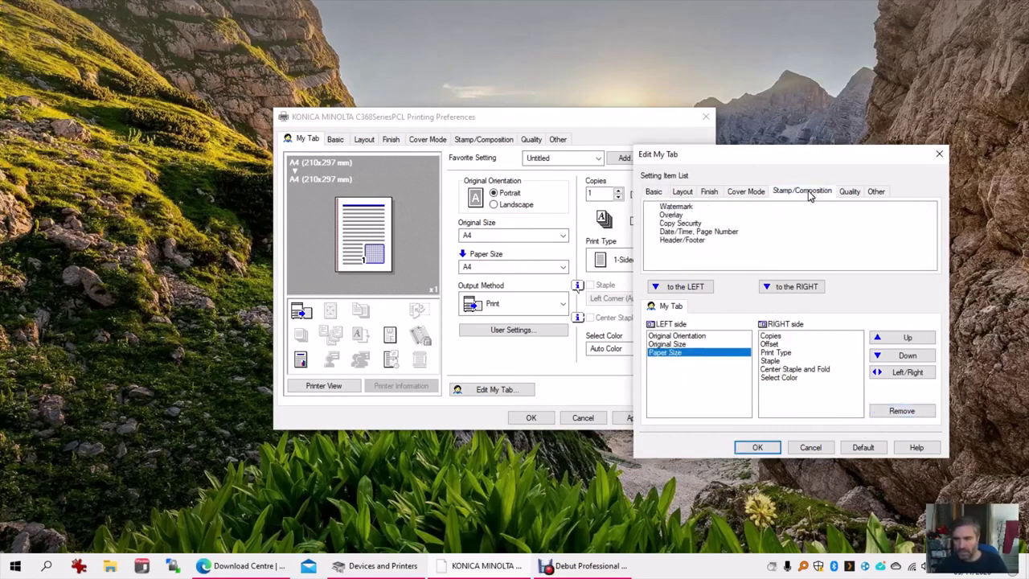
click(675, 208)
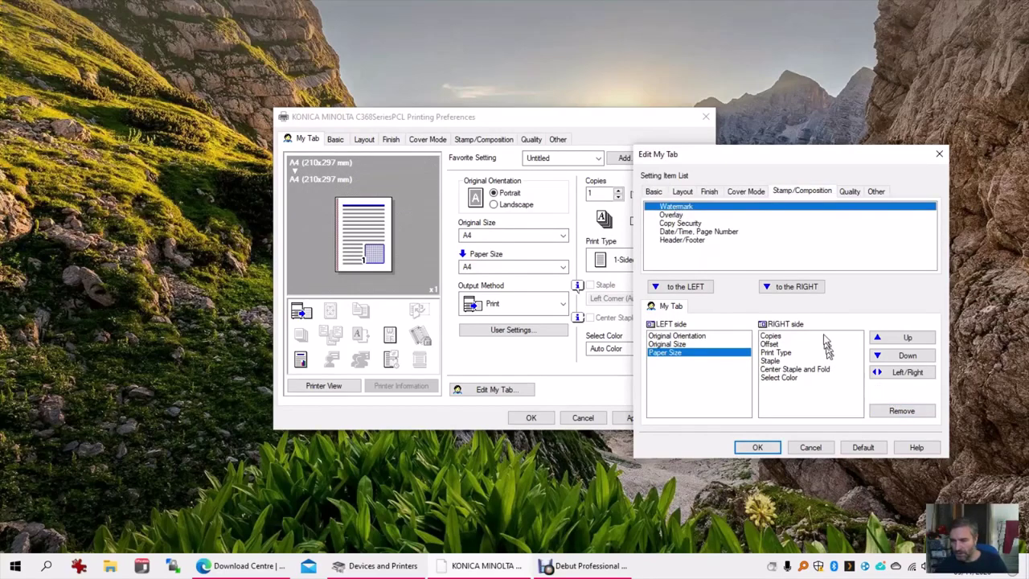
click(690, 290)
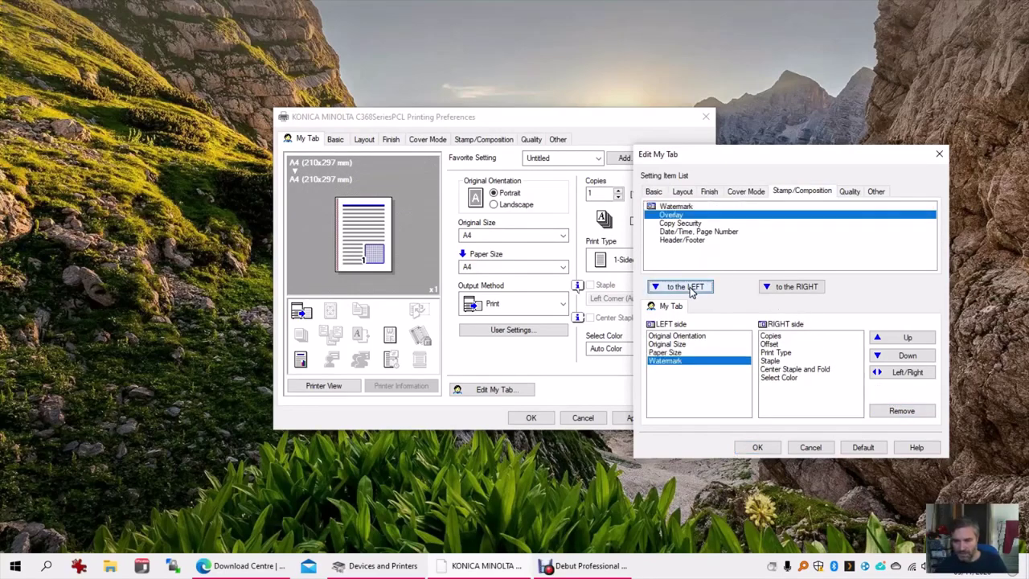
click(916, 377)
click(885, 375)
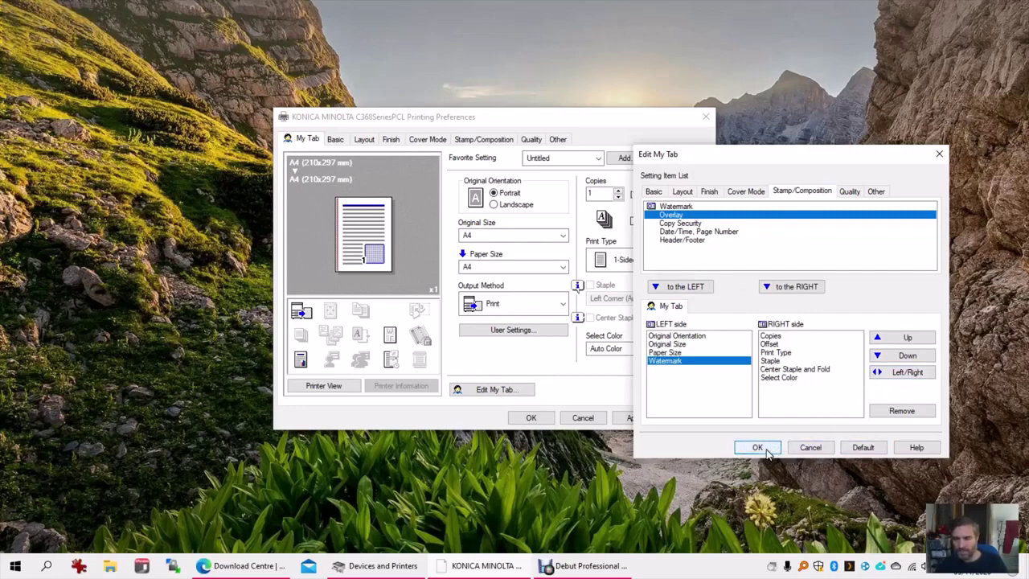
Remove Staple from the RIGHT side items and save the My Tab layout
click(782, 361)
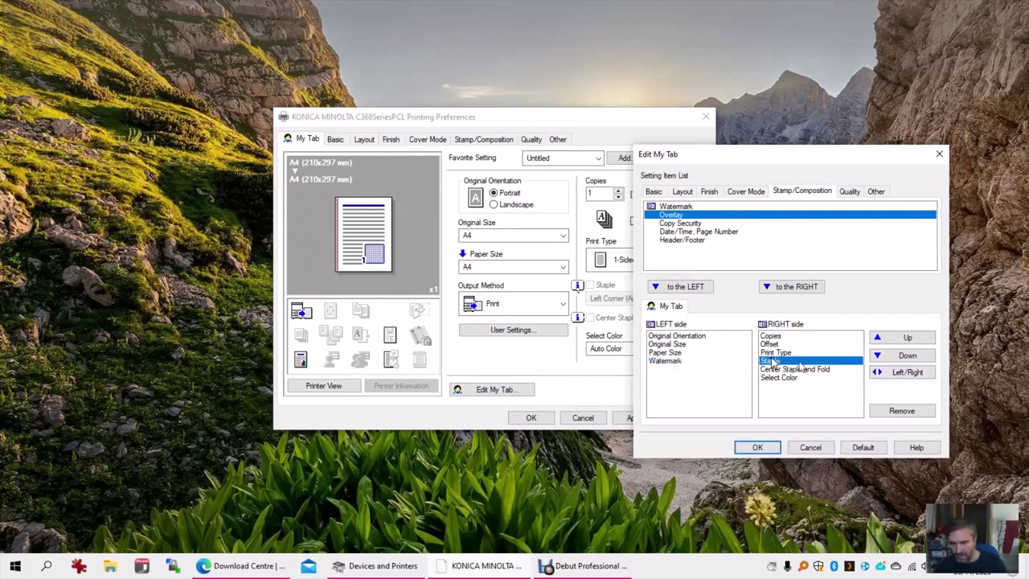
click(891, 411)
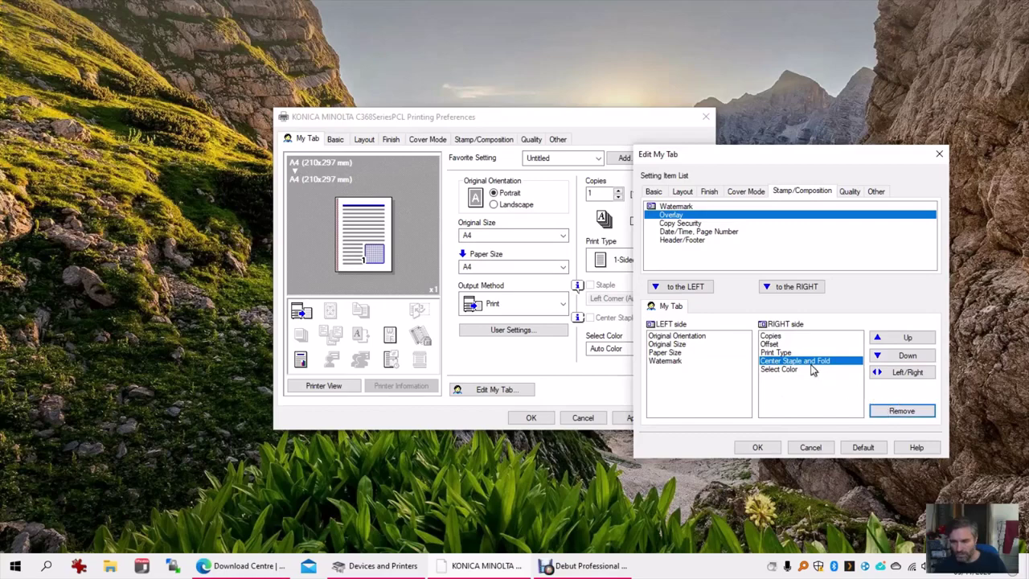
click(758, 448)
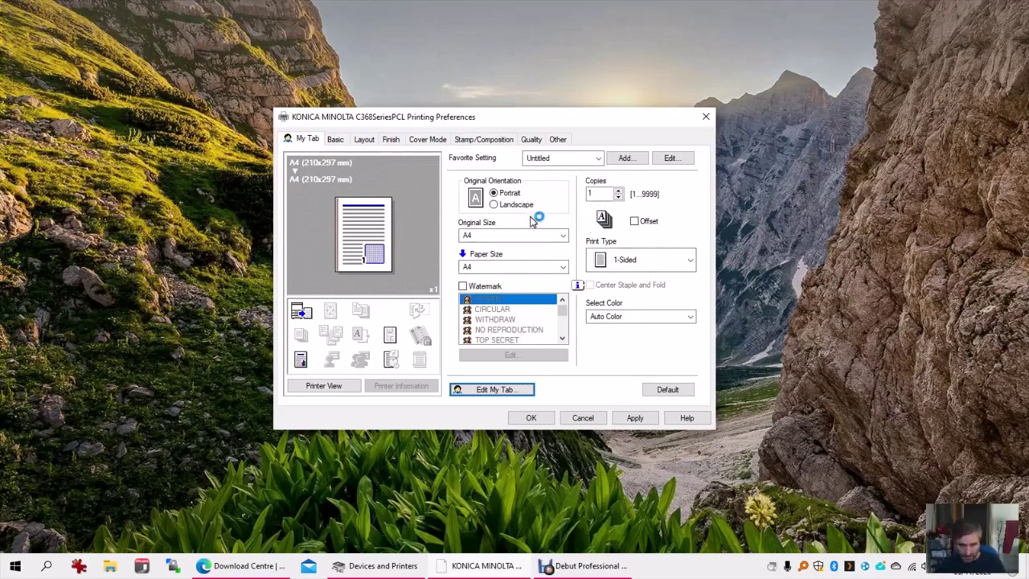
Enable the URGENT watermark and set 1-Sided printing with Gray Scale color
click(463, 286)
click(611, 268)
click(617, 265)
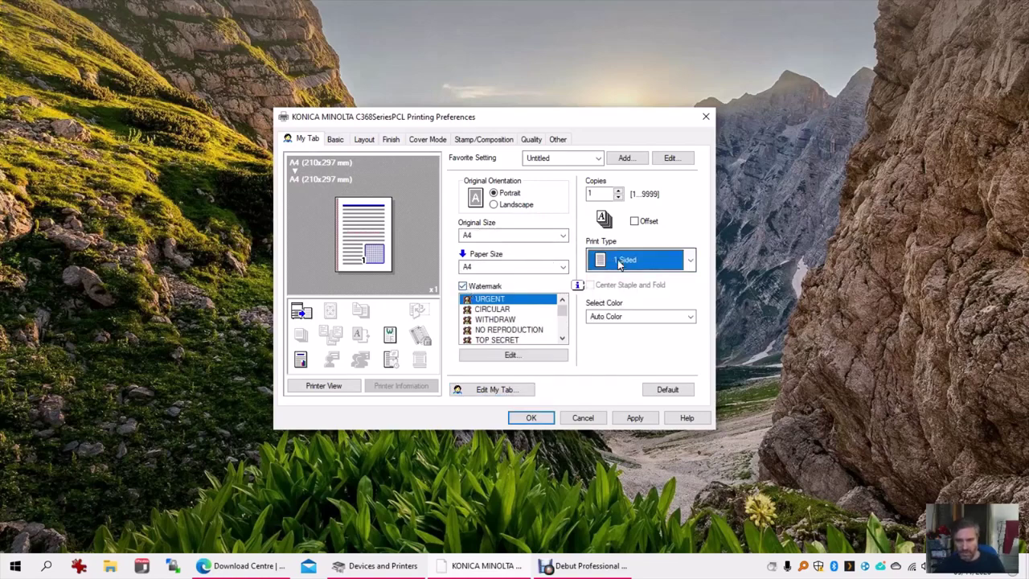
click(620, 316)
click(623, 340)
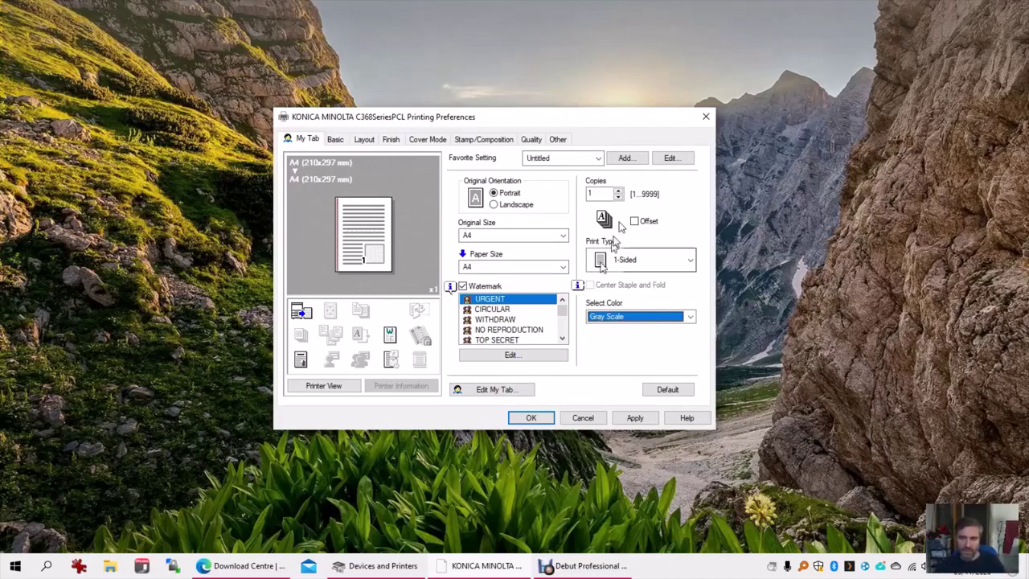
Save the current settings as a favorite named Watermark1 with all restore items included, and select that favorite
click(627, 159)
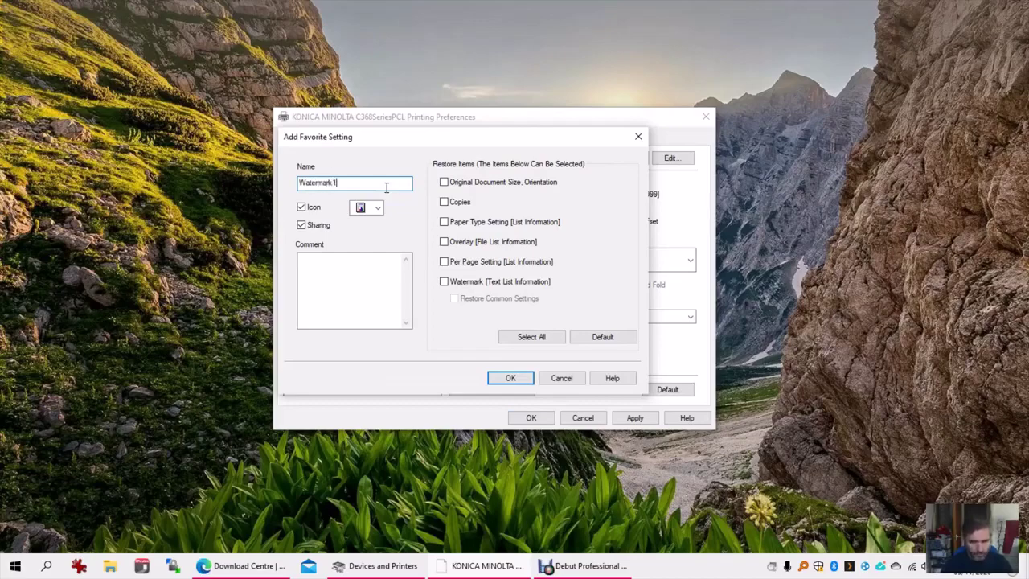
click(532, 337)
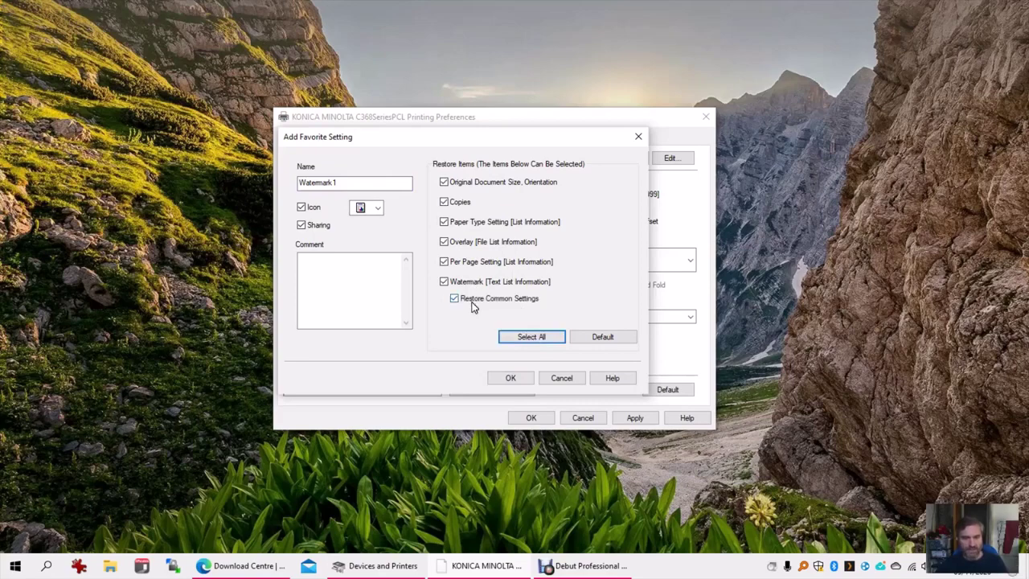
click(525, 341)
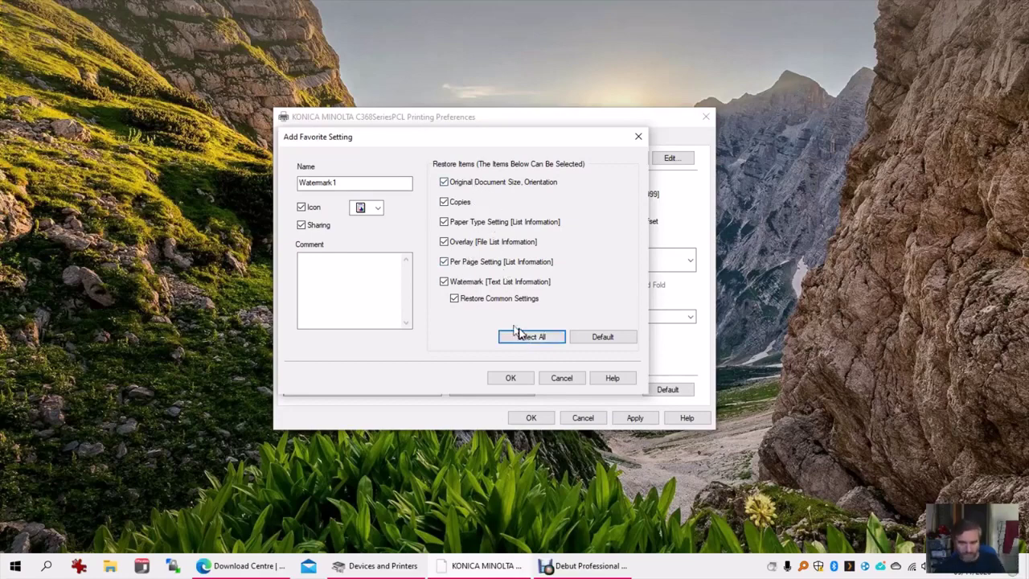
click(518, 382)
click(598, 159)
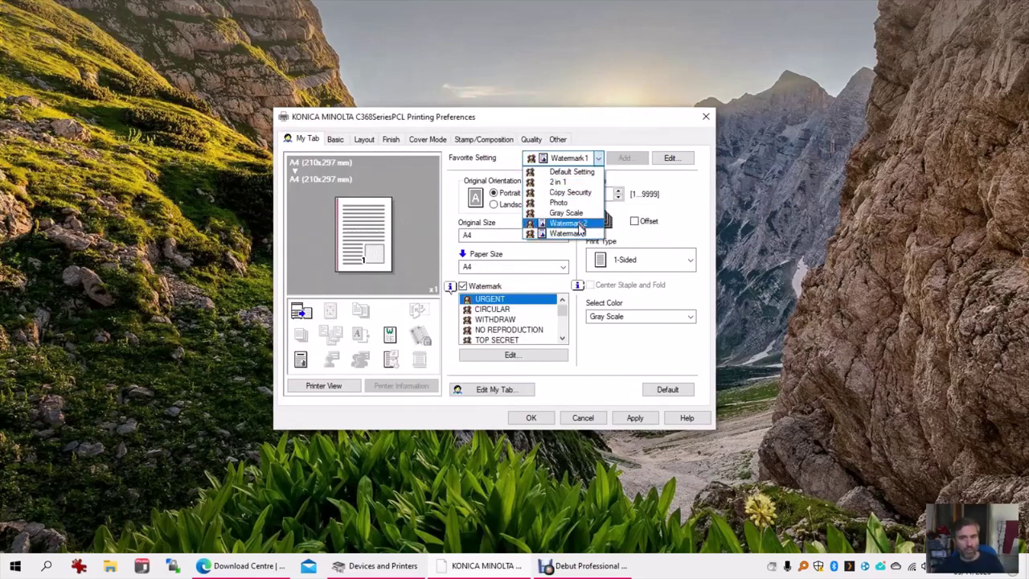
click(579, 234)
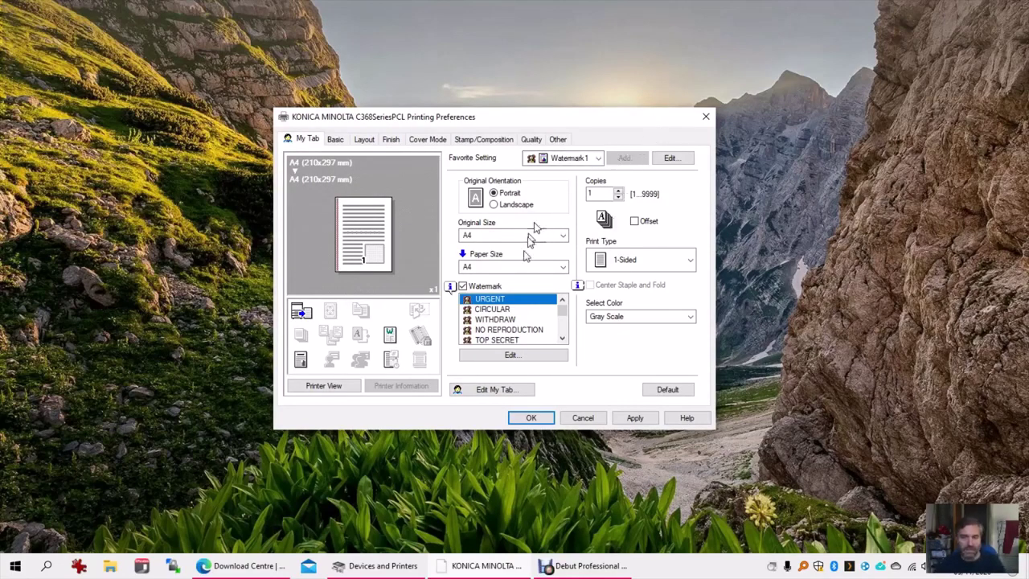
Try the A5 paper size and start adding another favorite with all restore items selected, cancelling before it is saved
click(521, 268)
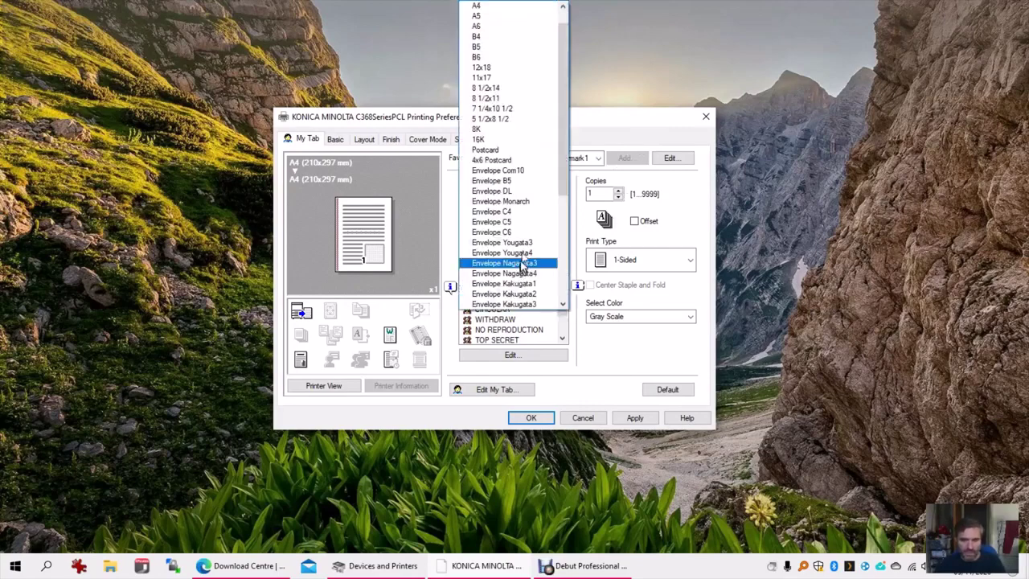
click(489, 16)
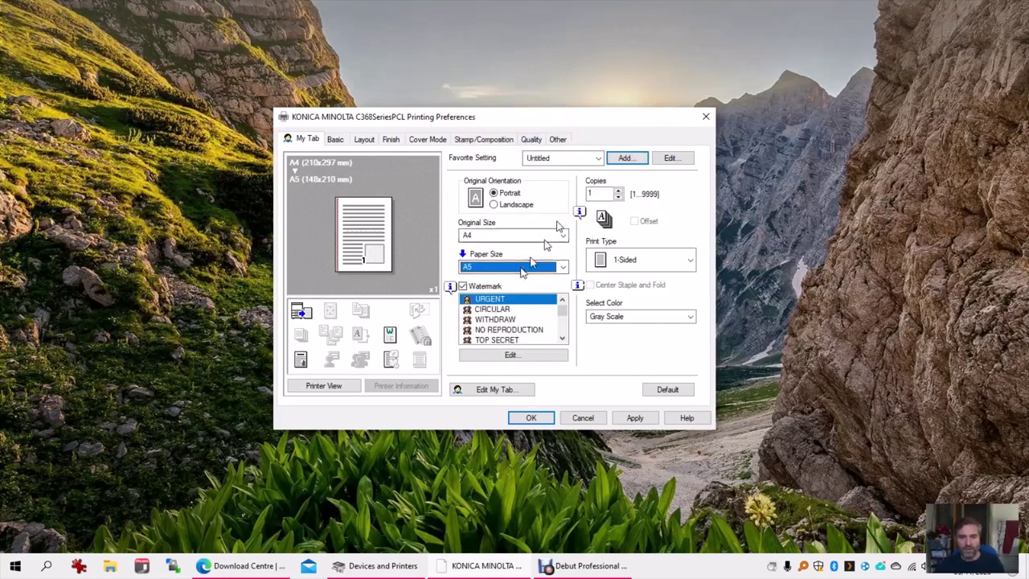
click(627, 162)
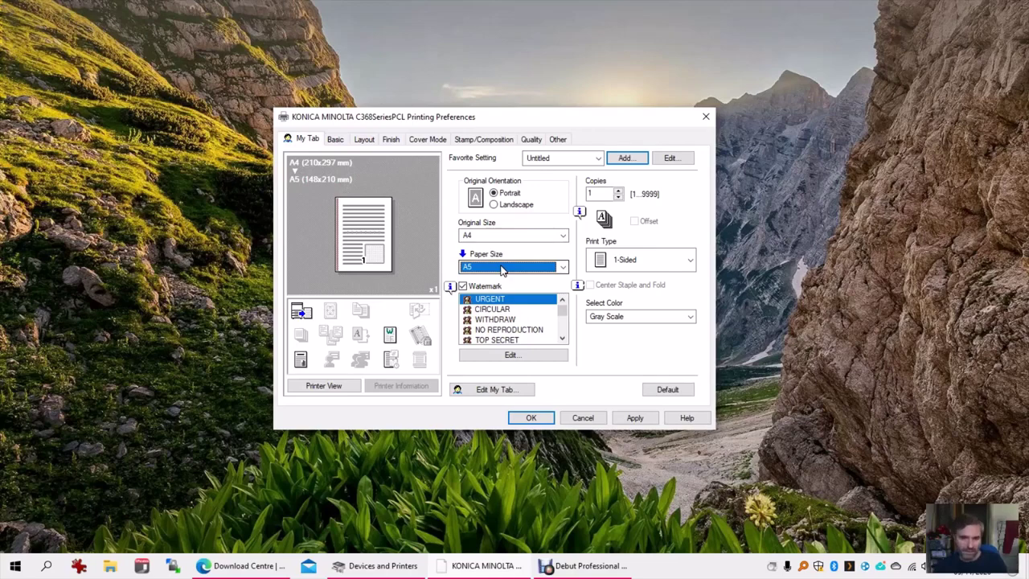
click(626, 159)
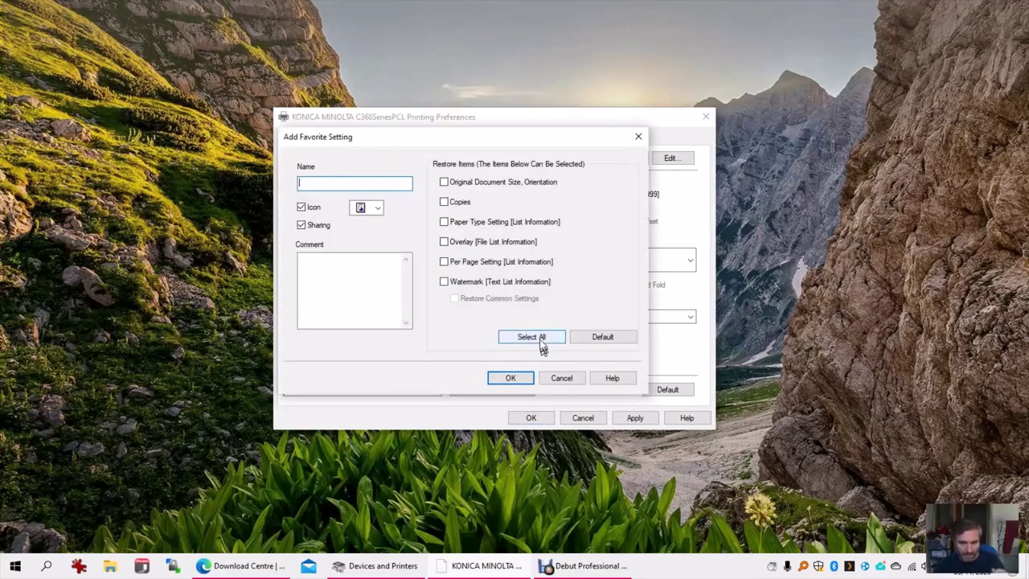
click(537, 337)
click(378, 184)
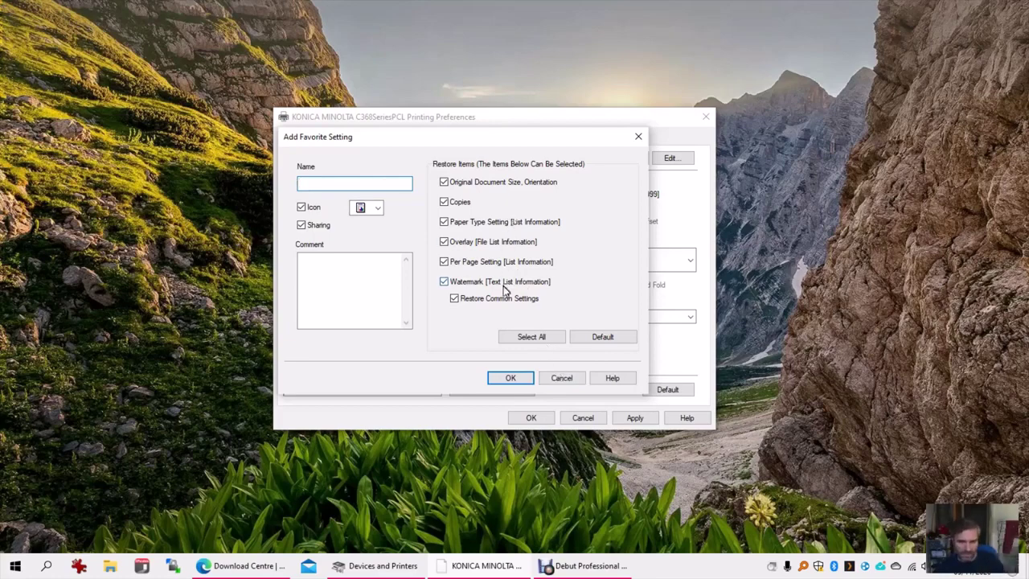
click(570, 378)
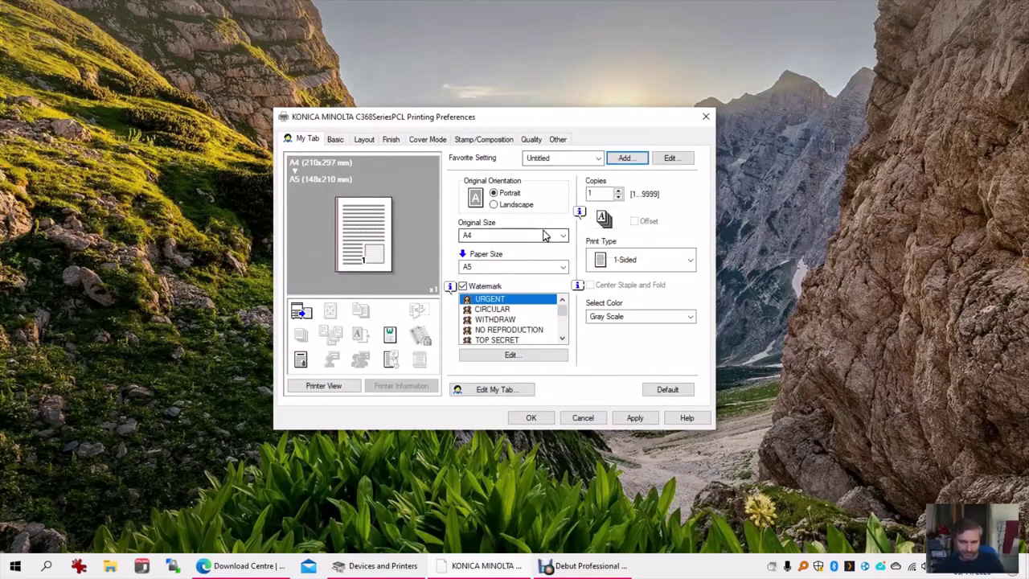
Switch between the Watermark1 and Watermark2 favorite settings to compare them, finishing with Watermark1 applied
click(598, 157)
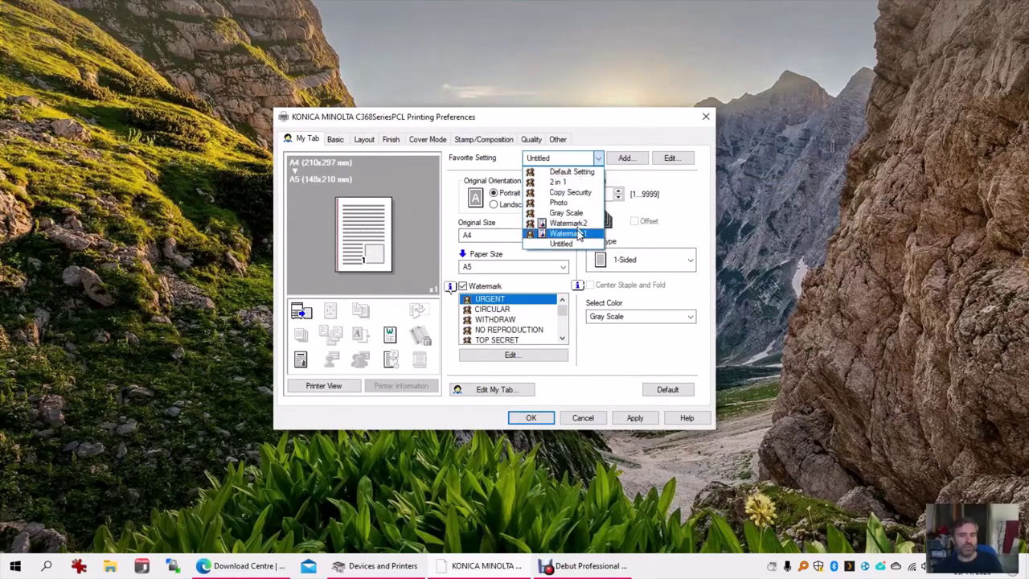
click(576, 234)
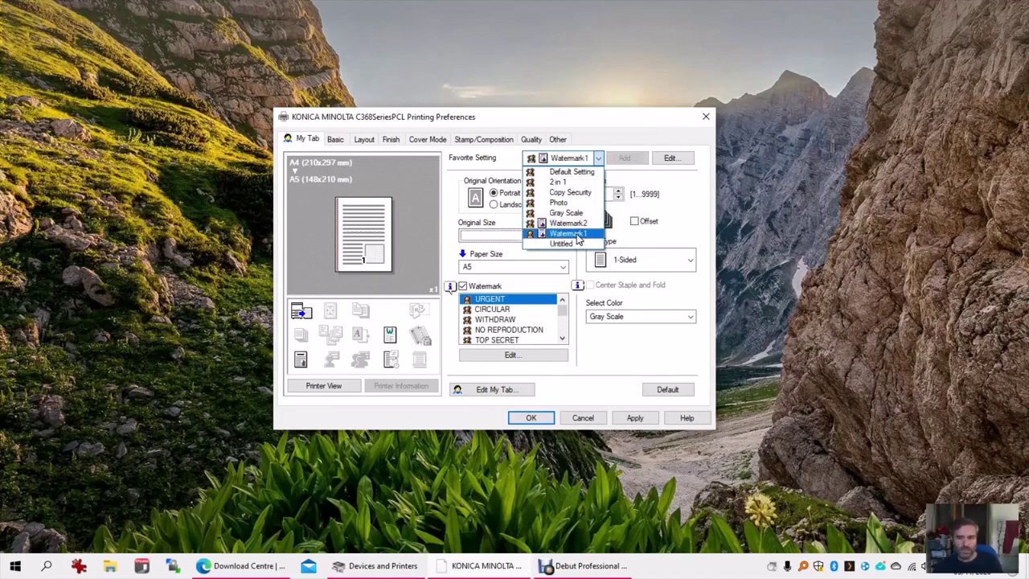
click(598, 159)
click(577, 224)
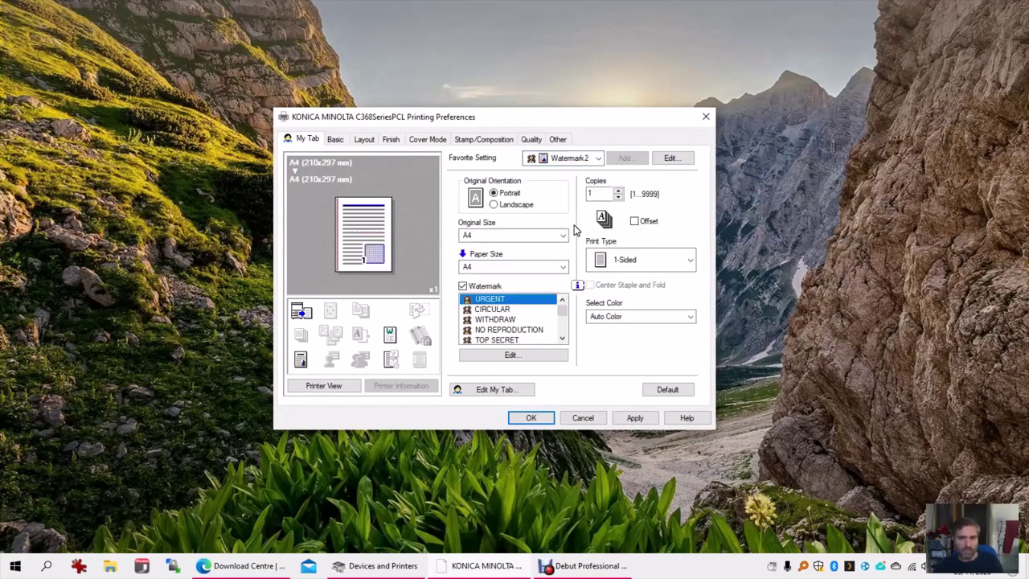
click(598, 159)
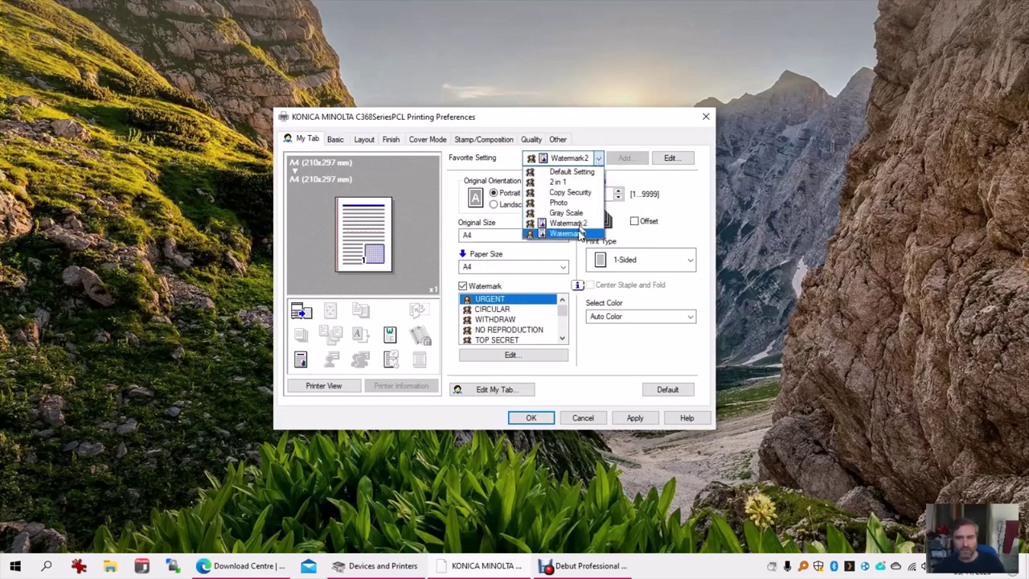
click(576, 234)
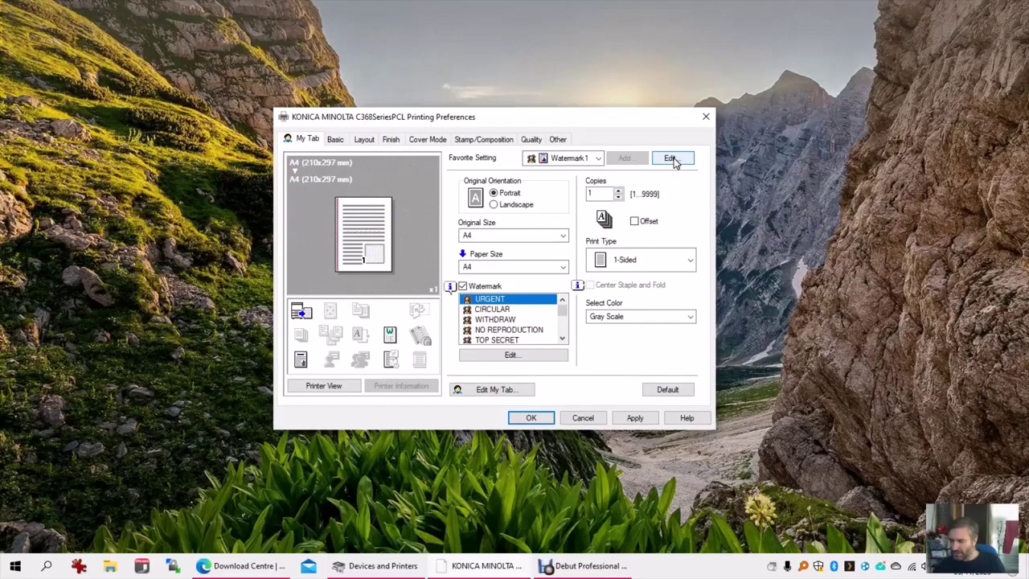
click(598, 158)
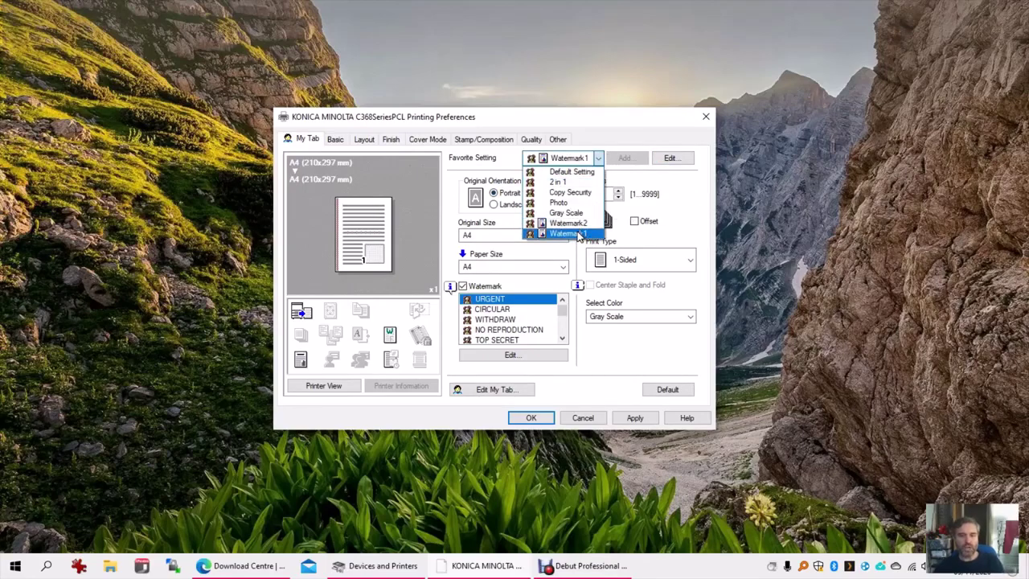
click(568, 233)
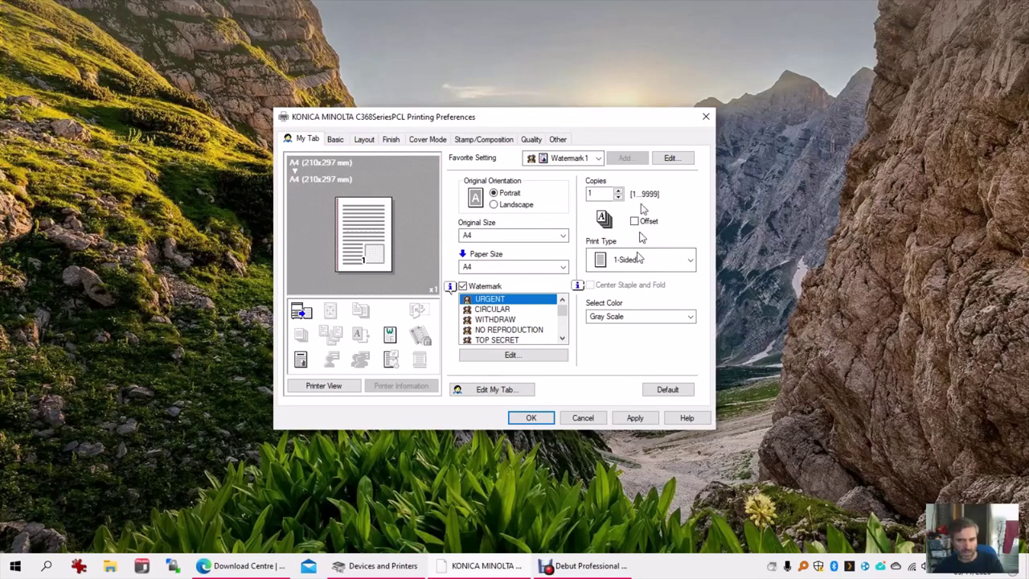
Open the favorite settings for editing and delete the Watermark2 favorite from the list
click(671, 159)
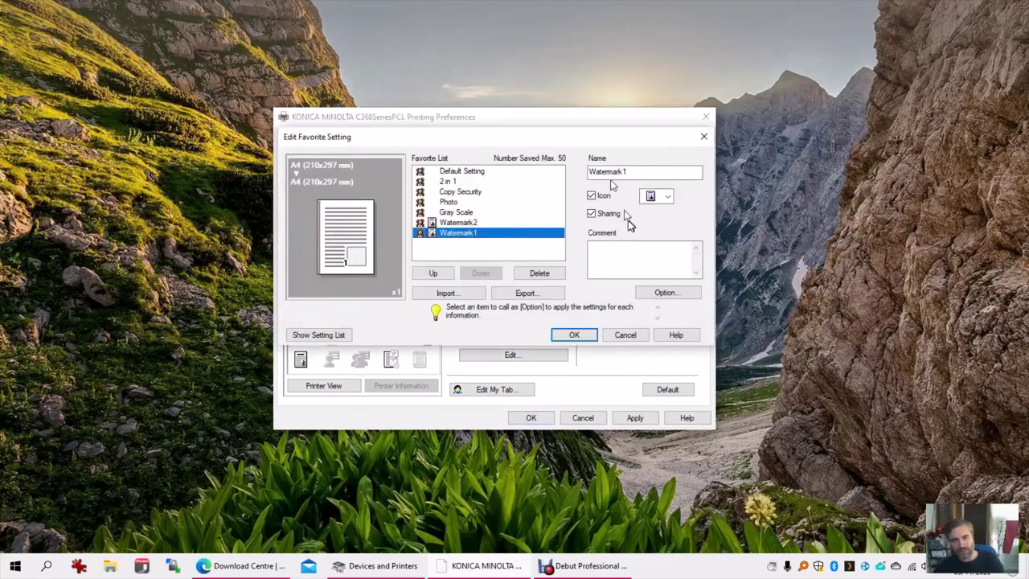
drag(587, 142, 583, 126)
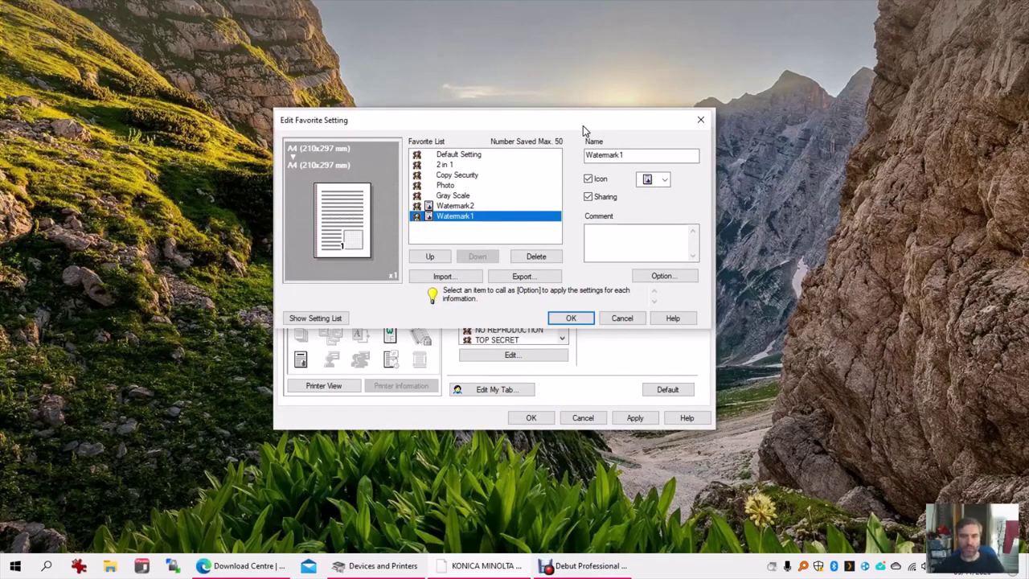
click(456, 207)
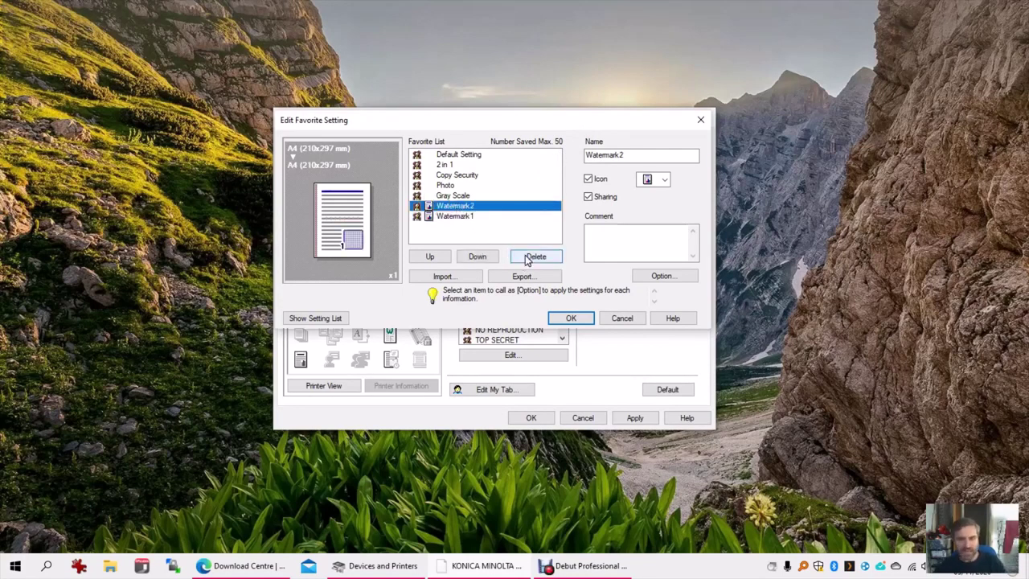
click(525, 256)
click(521, 332)
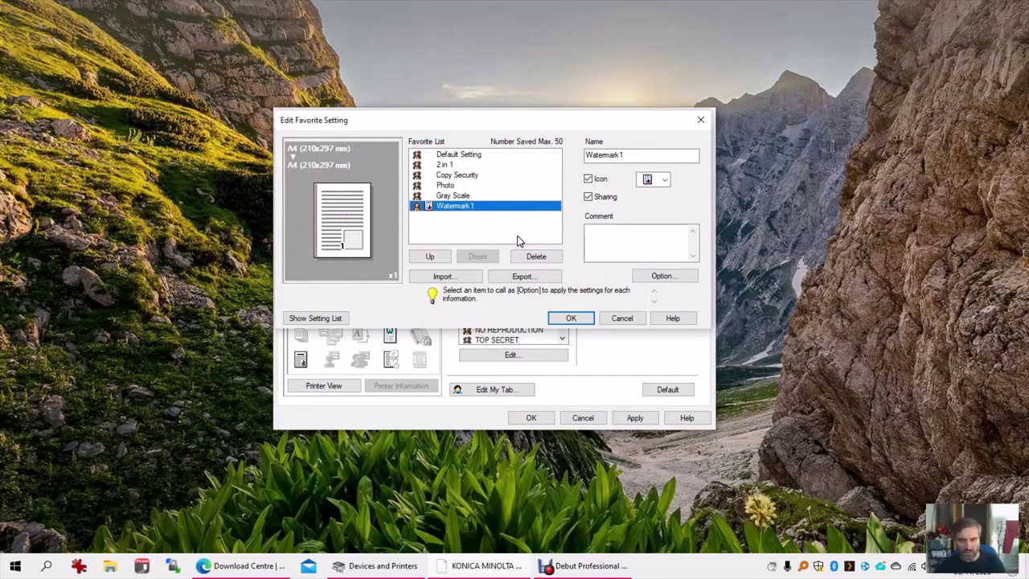
Change the Watermark1 favorite's icon to the person's face and keep its Sharing option enabled
drag(662, 156, 558, 152)
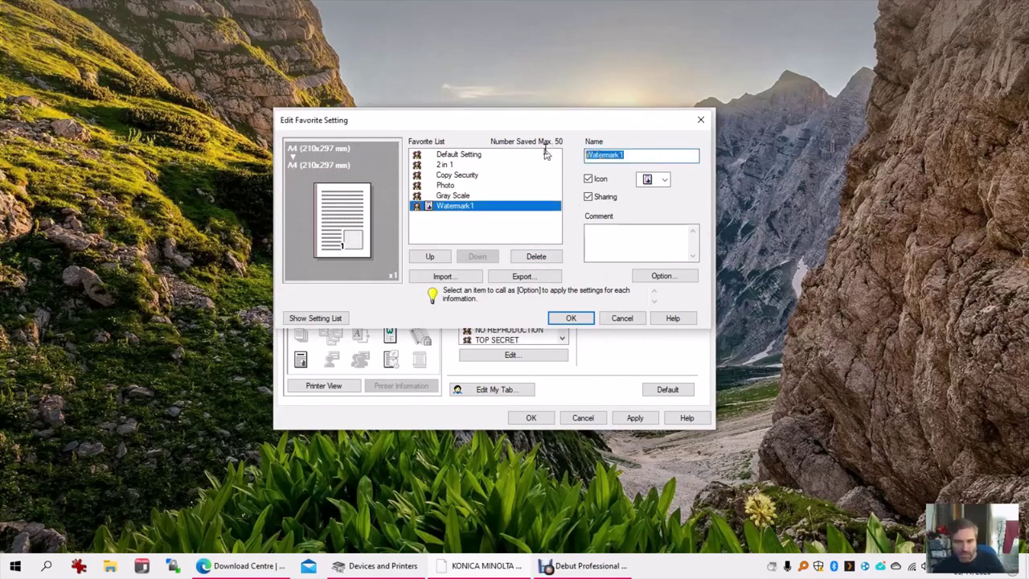
click(653, 178)
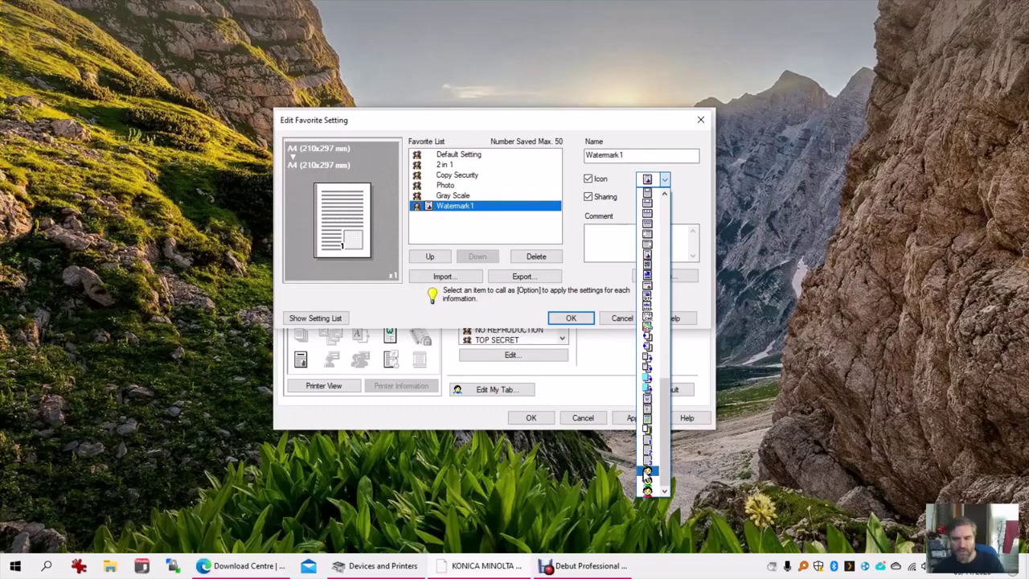
click(648, 473)
click(603, 200)
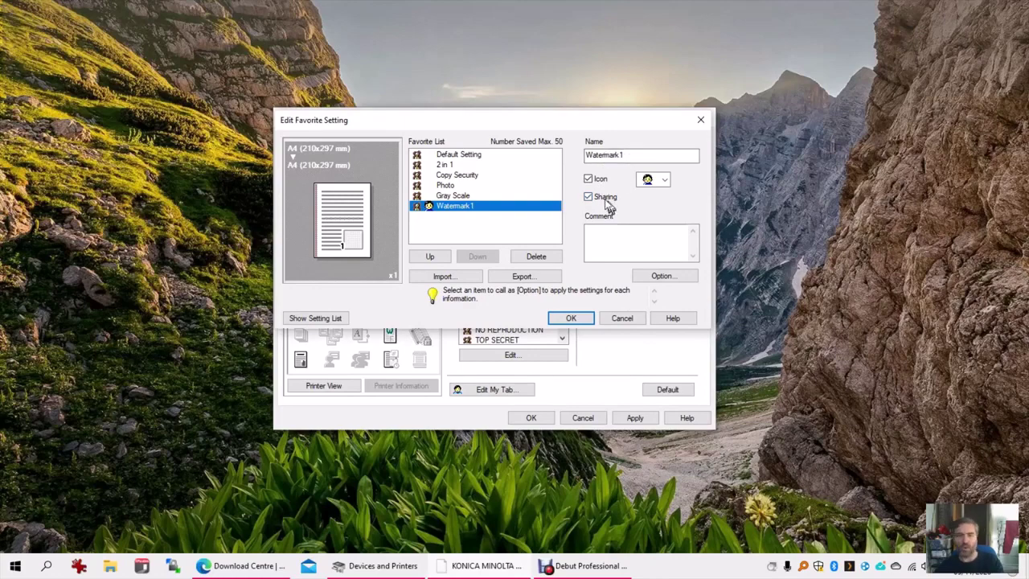
click(608, 200)
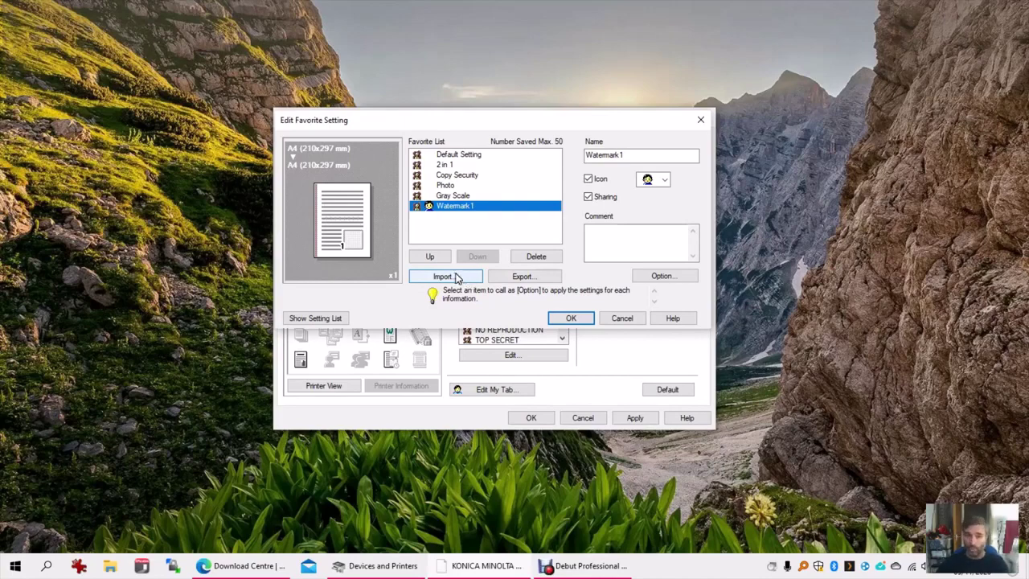
Open the file export for the Watermark1 favorite and cancel without exporting
click(551, 277)
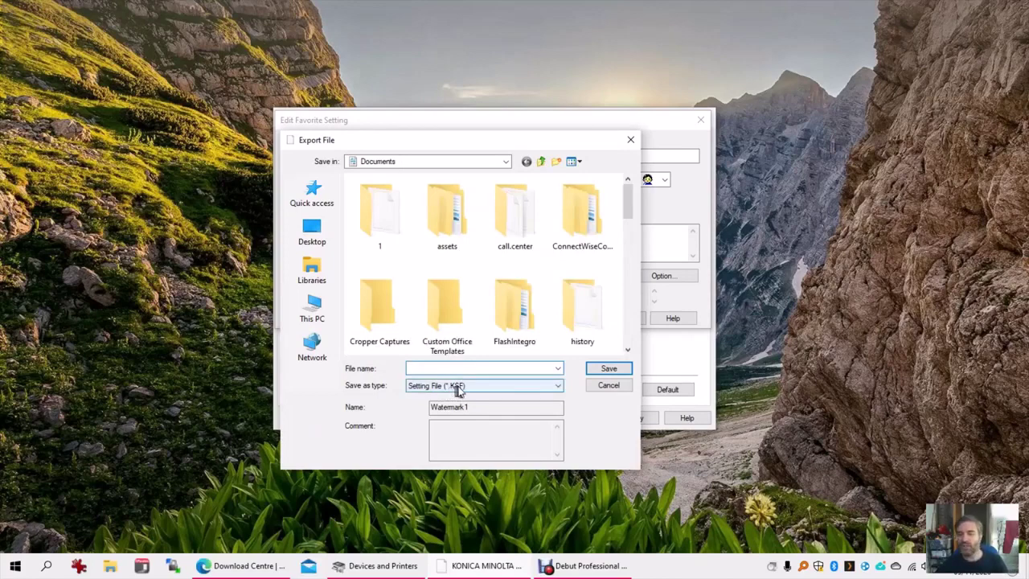
click(608, 384)
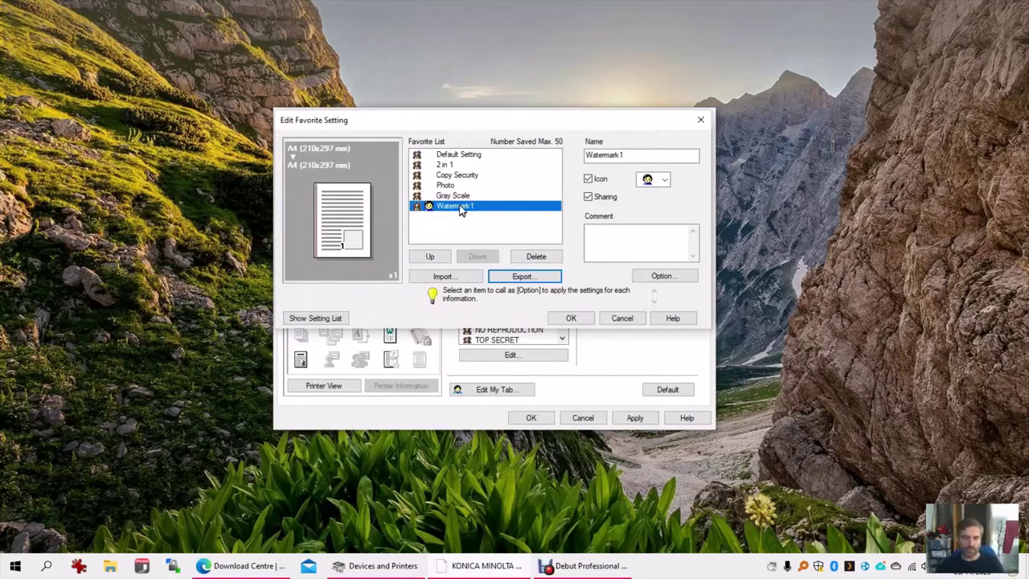
Show the Watermark1 favorite's setting list, examine its Layout, Finish, Cover Mode and Stamp/Composition values, and hide the list again
drag(551, 115, 576, 129)
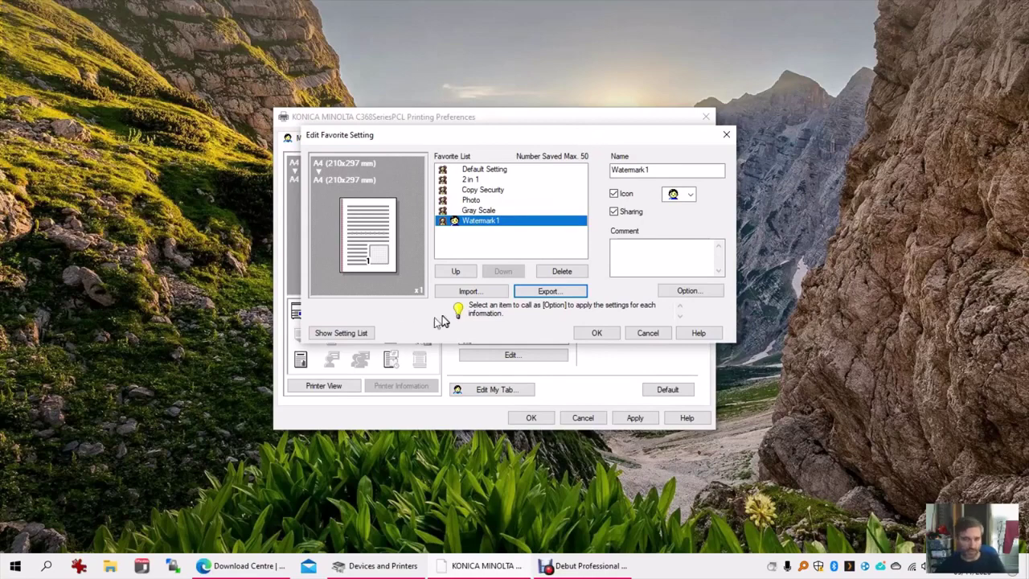
click(363, 333)
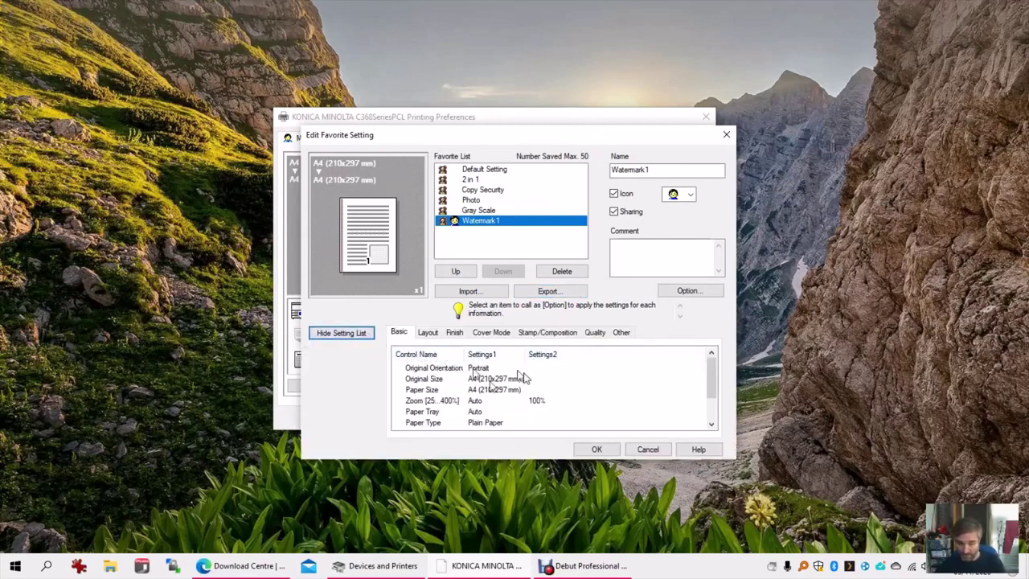
click(430, 333)
click(457, 333)
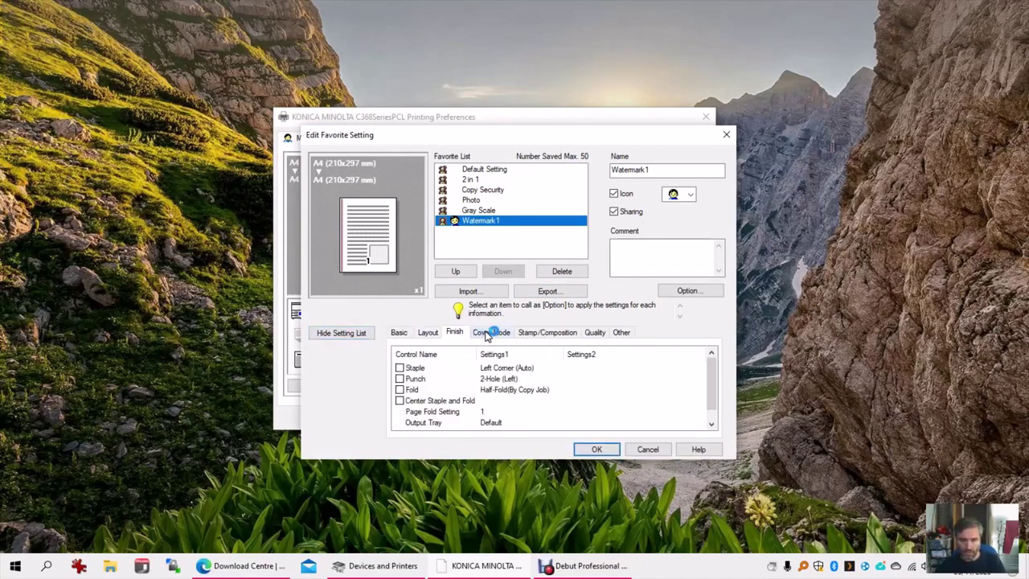
click(491, 333)
click(528, 333)
click(434, 401)
click(419, 368)
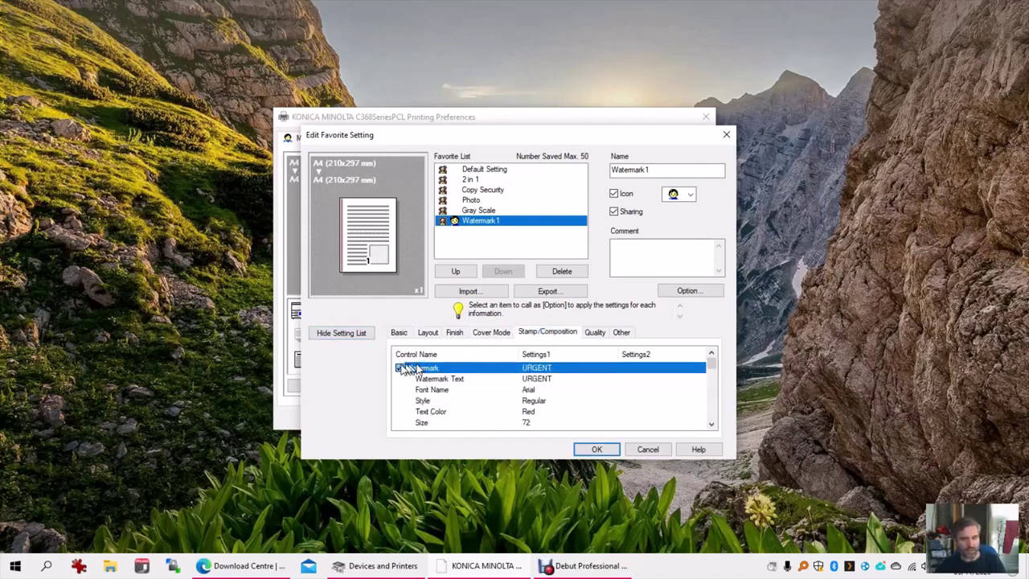
click(579, 411)
click(579, 390)
click(581, 379)
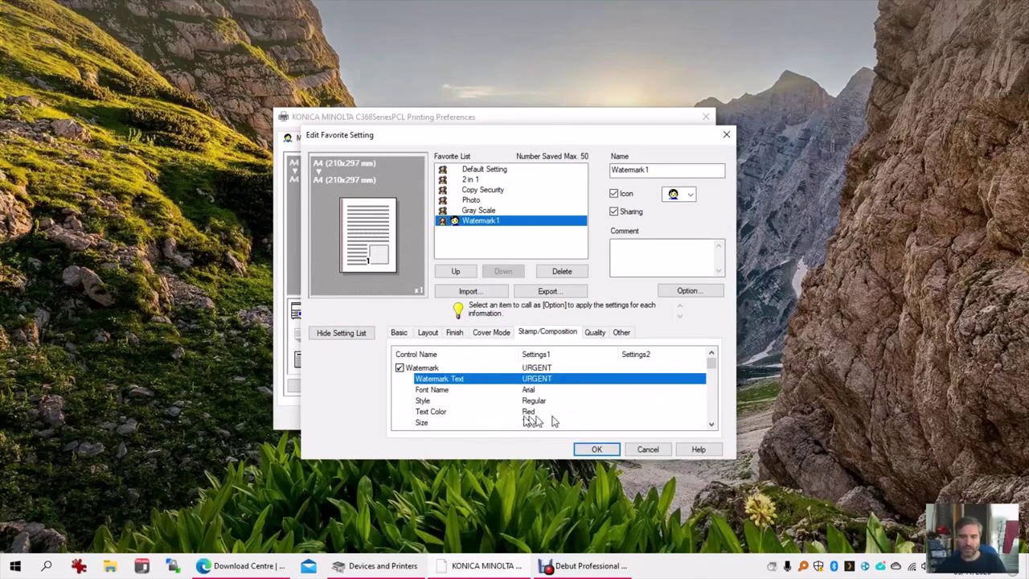
click(587, 367)
click(599, 378)
click(354, 333)
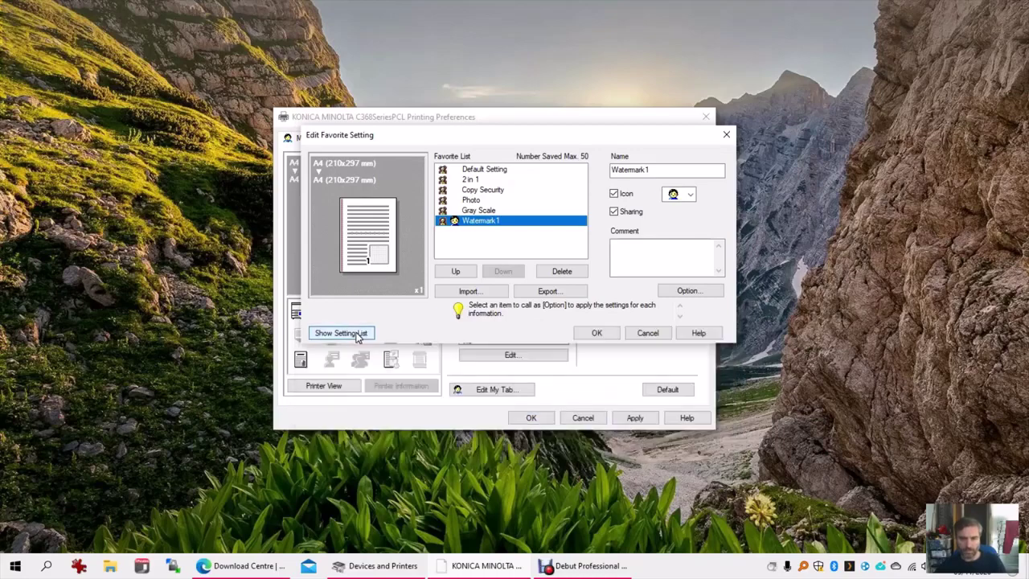
Confirm the favorite setting edits and reselect Watermark1 as the active favorite
click(598, 334)
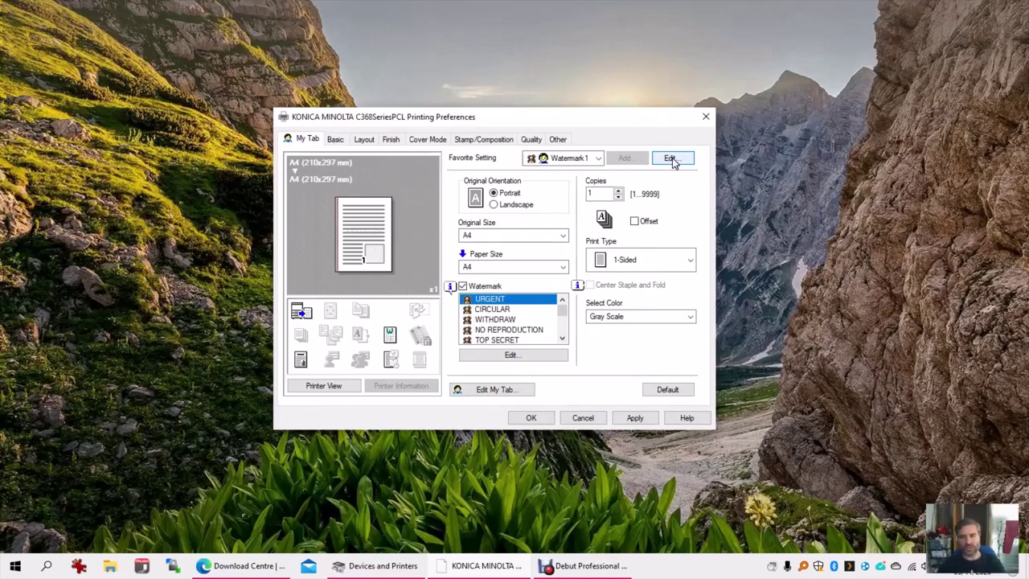
click(671, 159)
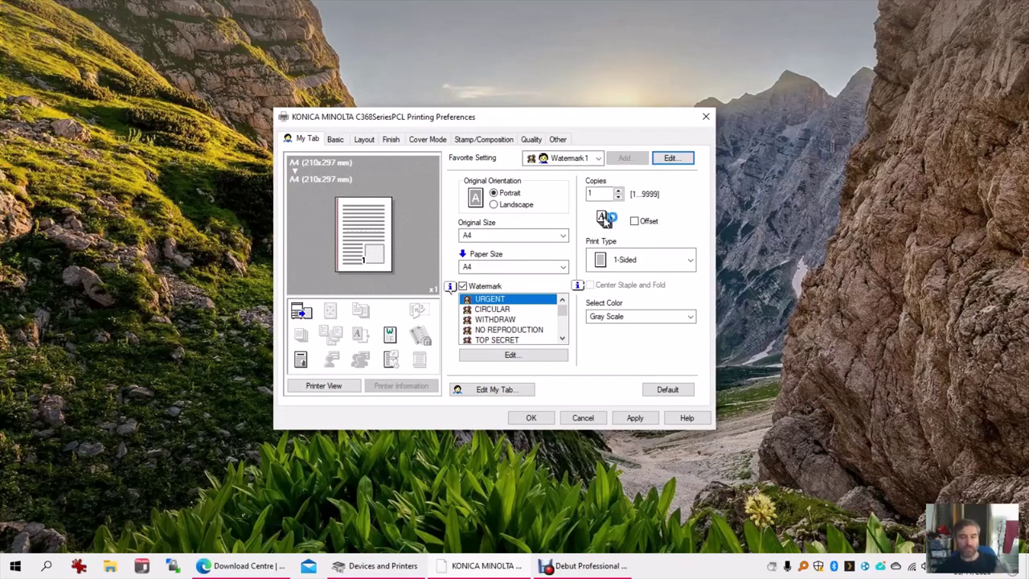
click(598, 160)
click(598, 159)
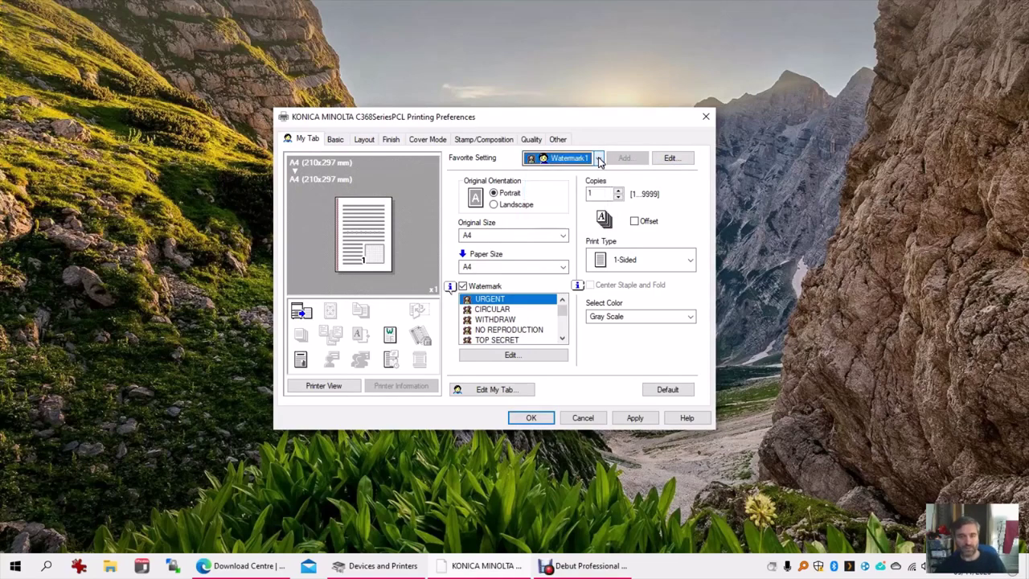
click(598, 159)
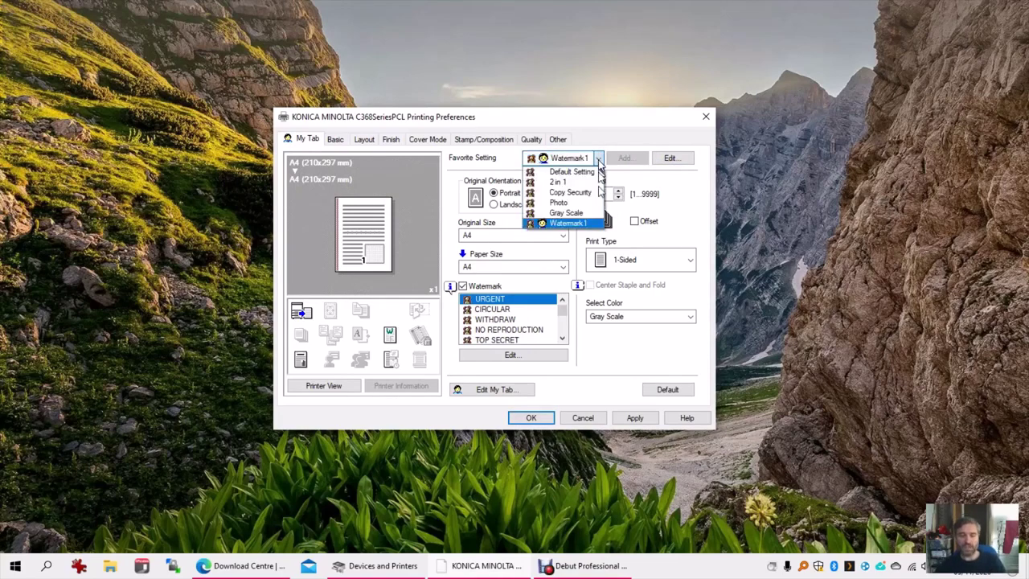
click(593, 225)
Set the print type to 2-Sided and try to add it as a favorite named Watermark1 with all restore items selected
click(650, 262)
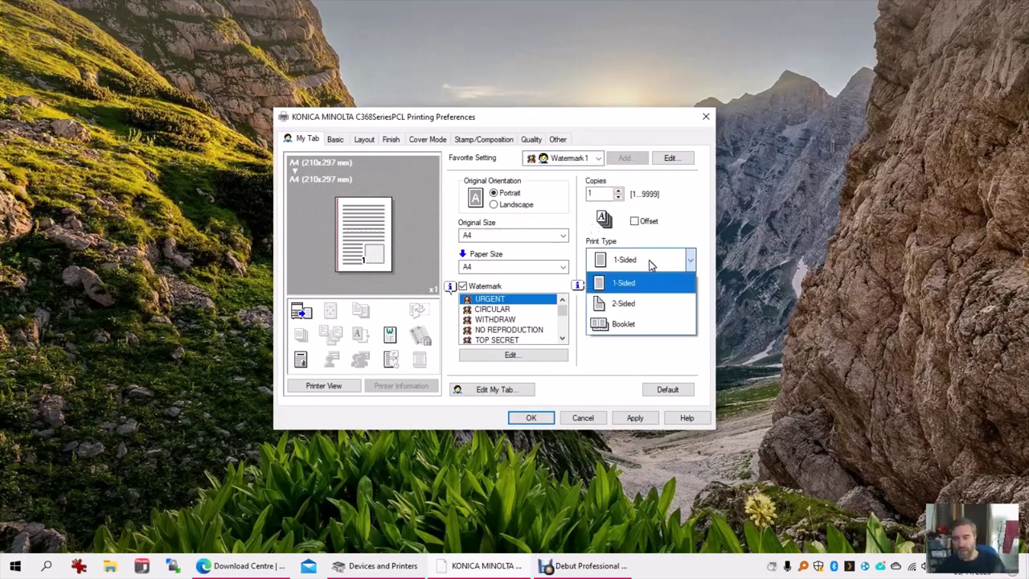
click(657, 307)
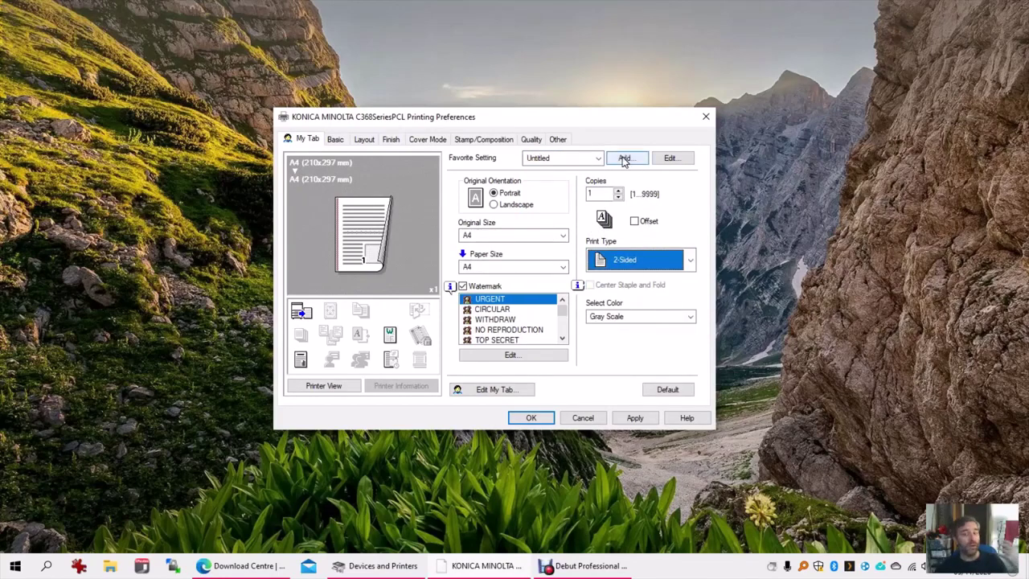
click(625, 159)
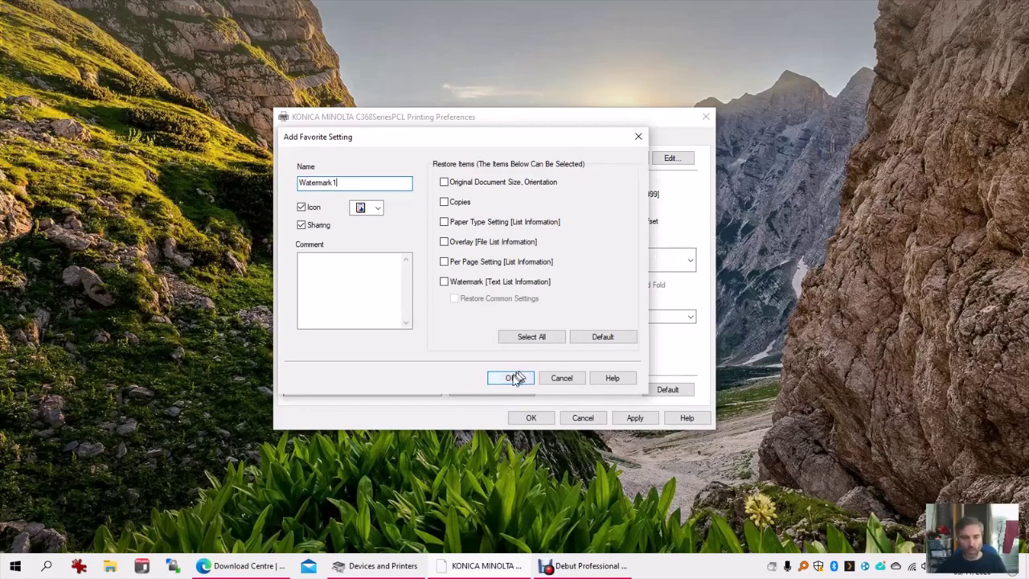
click(519, 336)
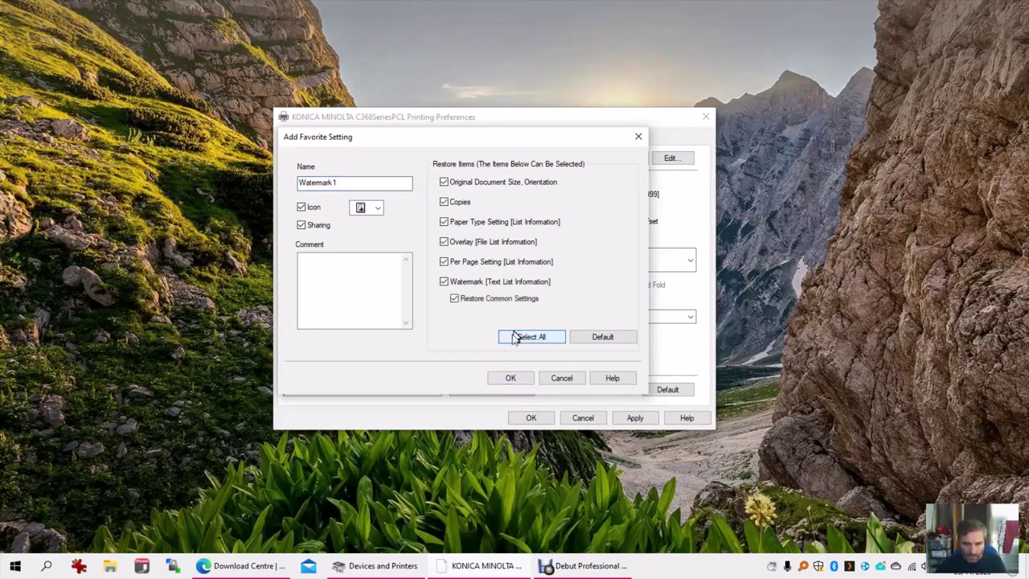
click(518, 381)
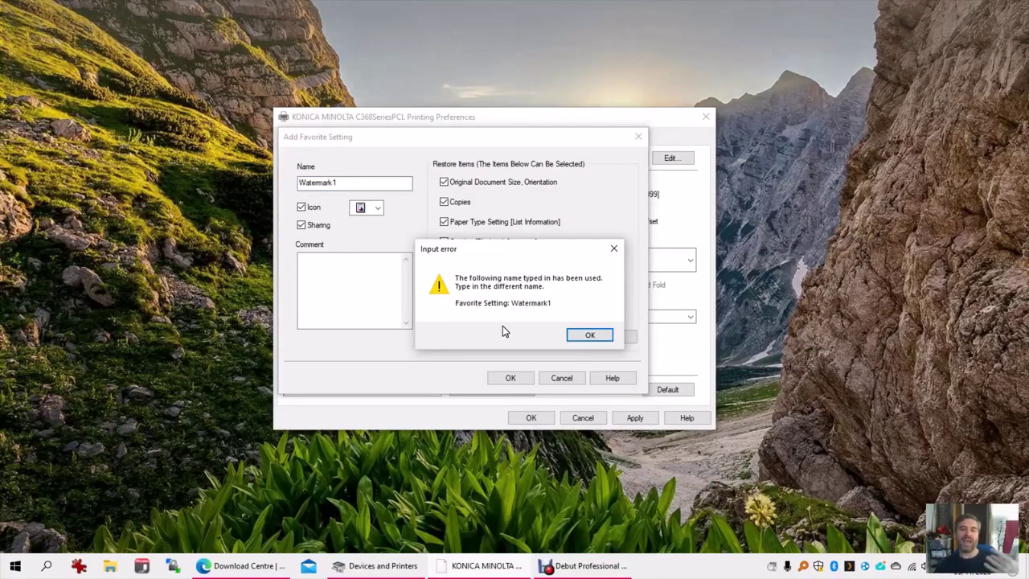
Dismiss the name error, change the new favorite's name to Watermark2 and save it
click(586, 334)
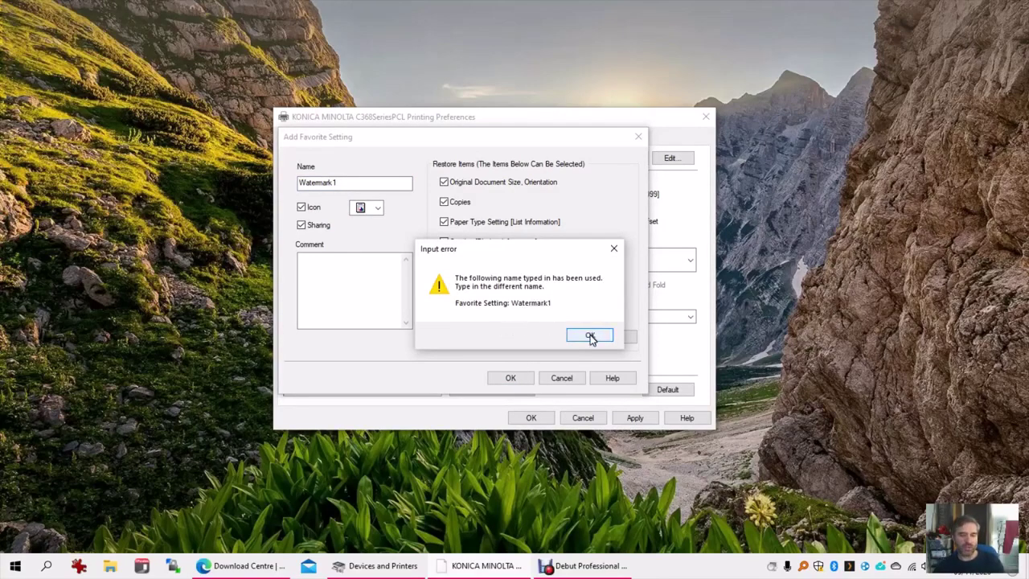
click(369, 185)
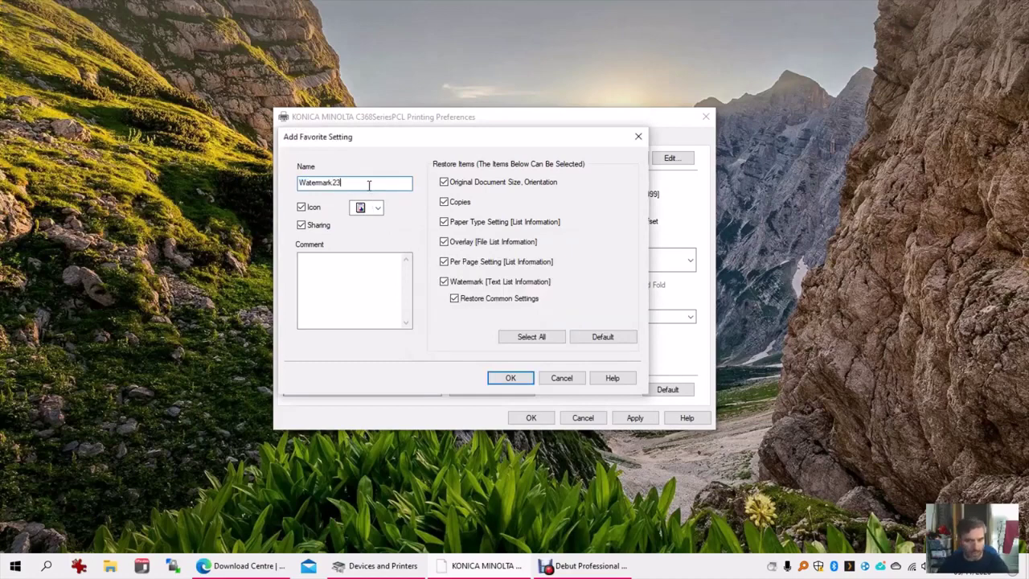
click(506, 379)
Open the favorite settings for editing, delete the Watermark1 favorite from the list and confirm the change
click(666, 160)
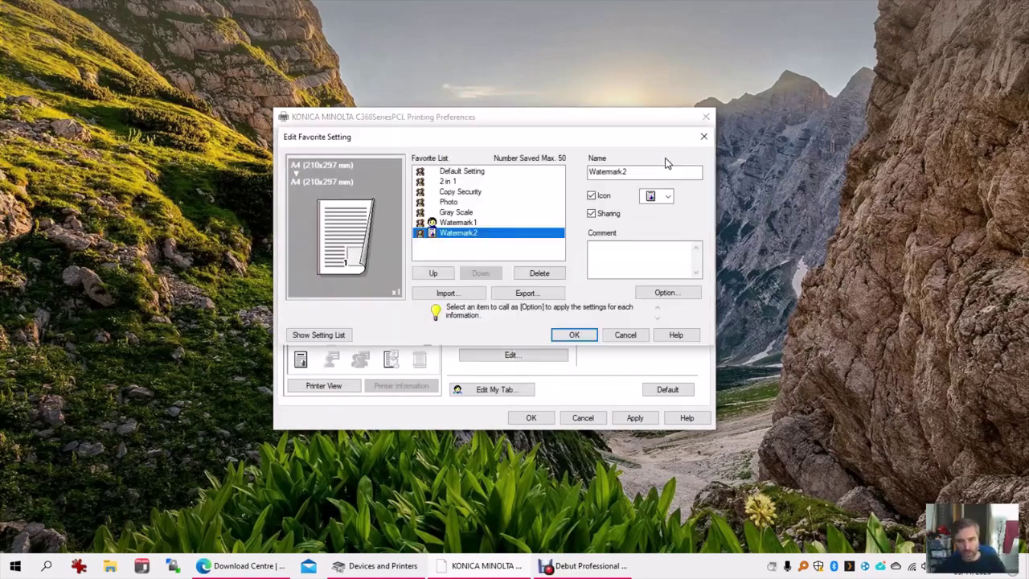
click(469, 224)
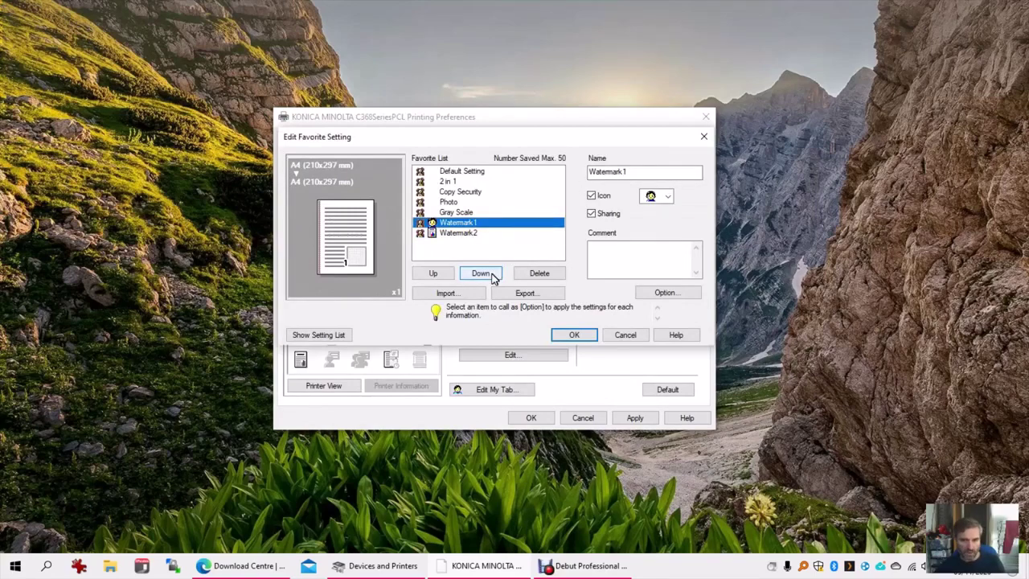
click(539, 272)
click(523, 332)
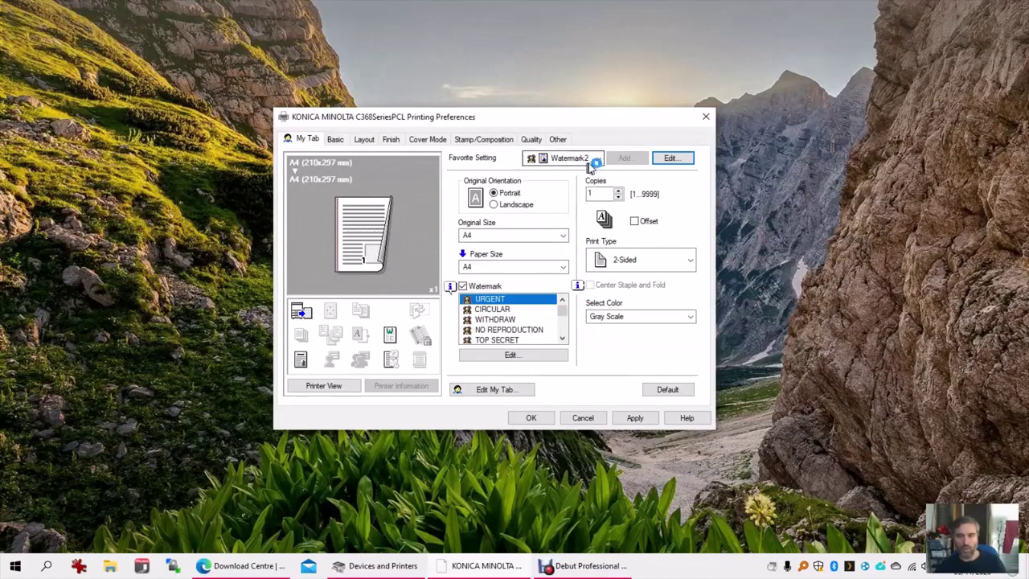
Reselect the Watermark2 favorite, then view it in the favorite settings opened from the Basic settings and confirm
click(599, 160)
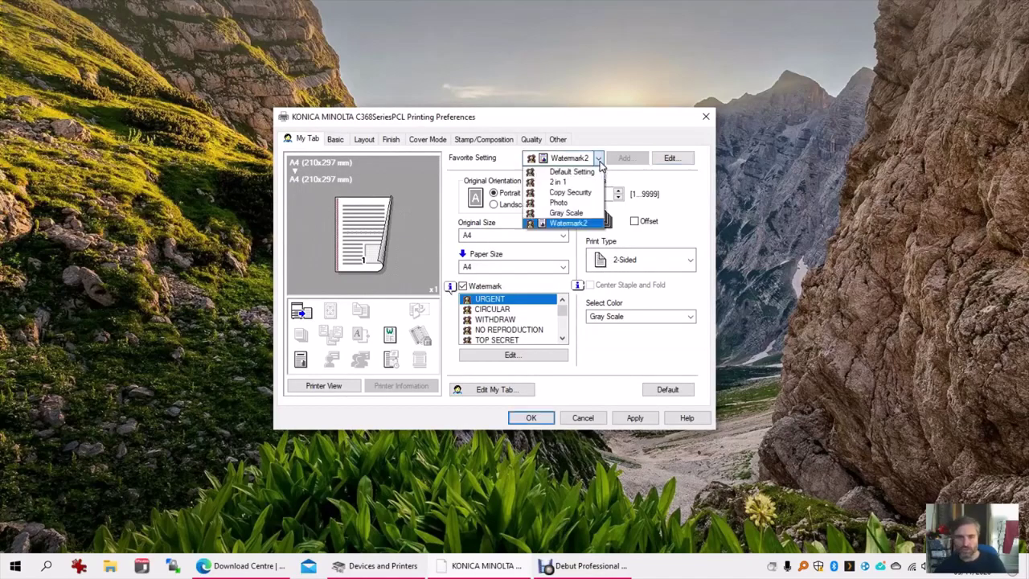
click(571, 222)
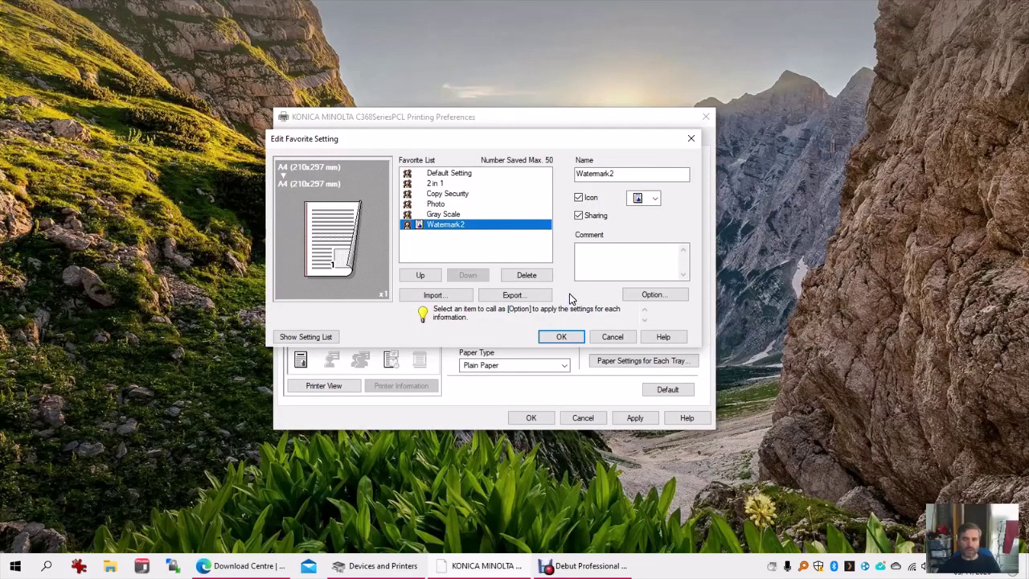
click(568, 337)
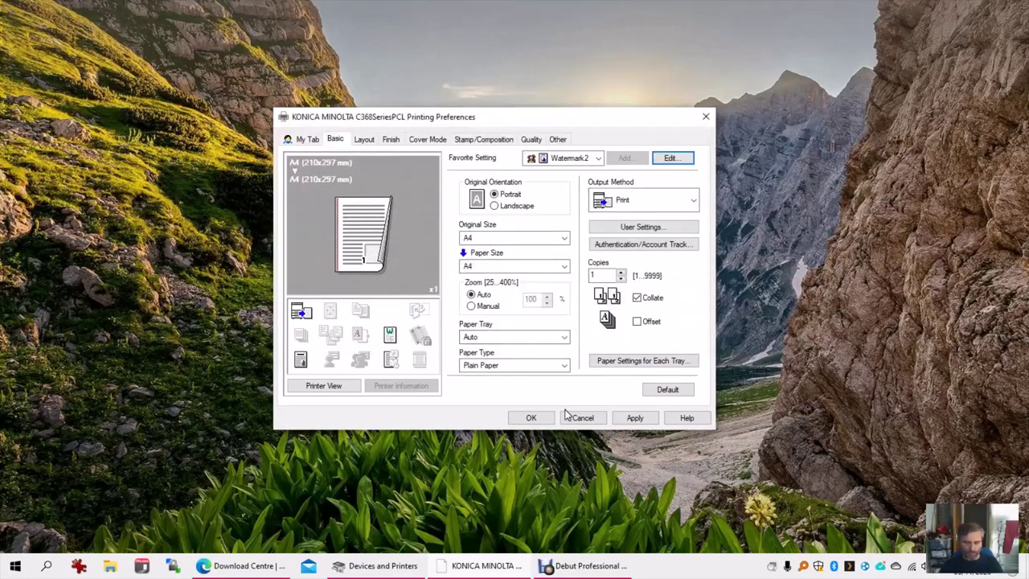